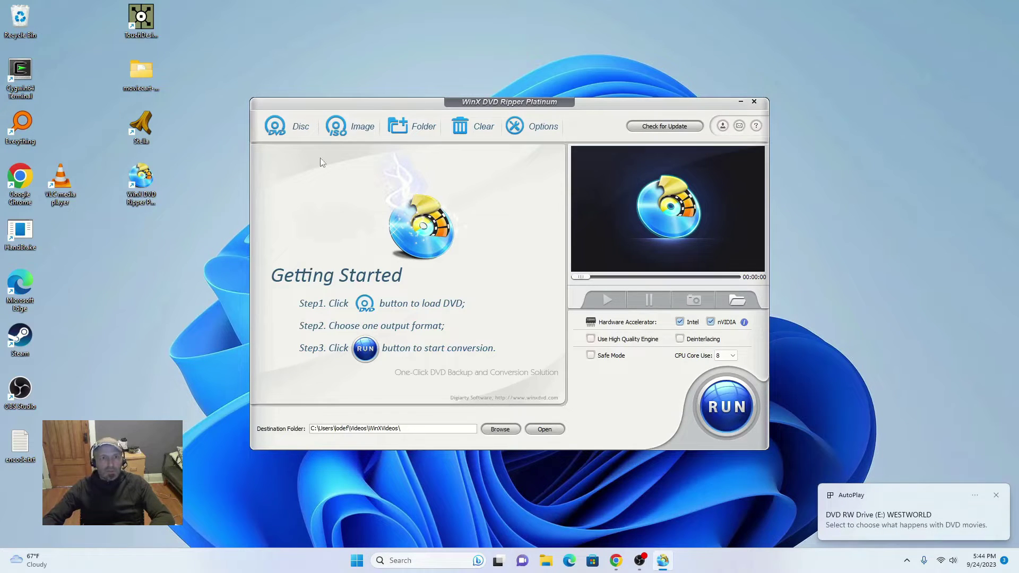
Load the WESTWORLD disc from drive E with the MP4 Video output profile and check Title1's audio track options.
left_click(297, 132)
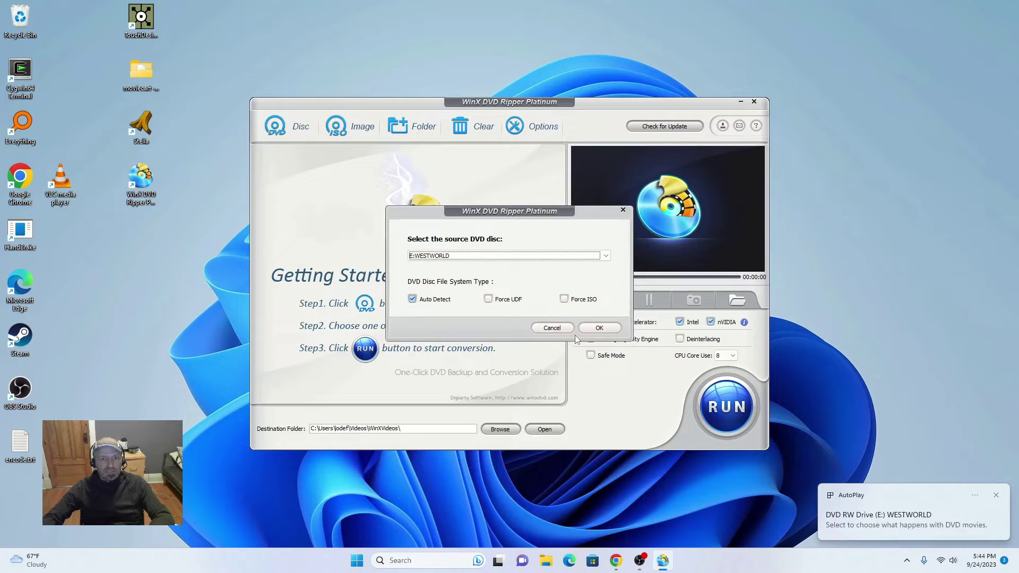
left_click(606, 330)
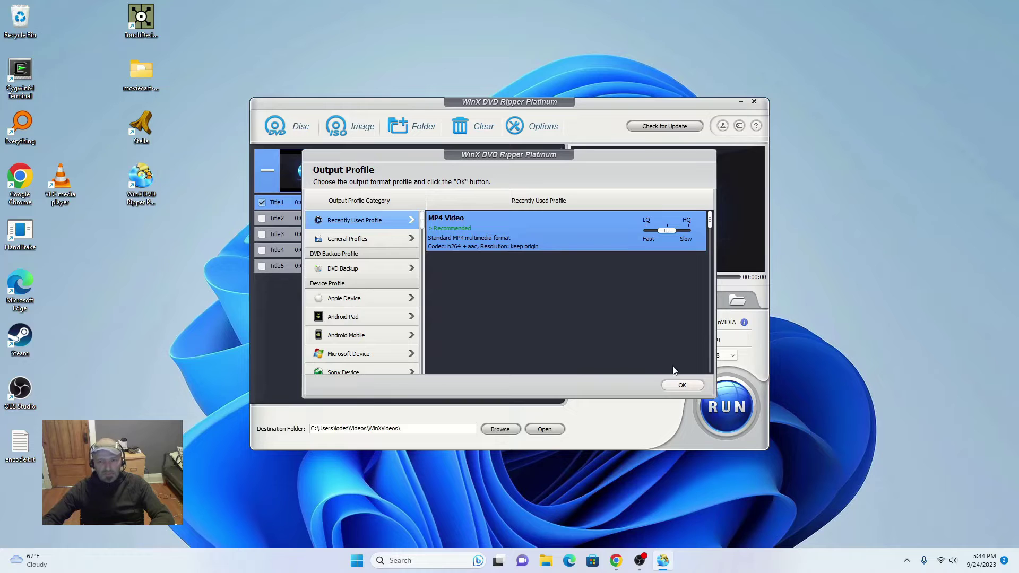
left_click(683, 386)
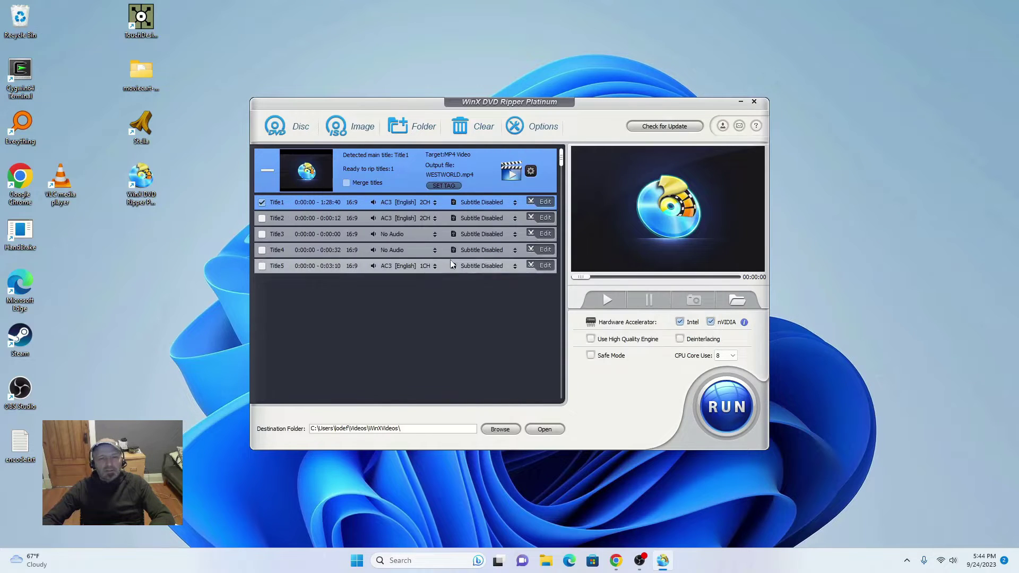
left_click(388, 203)
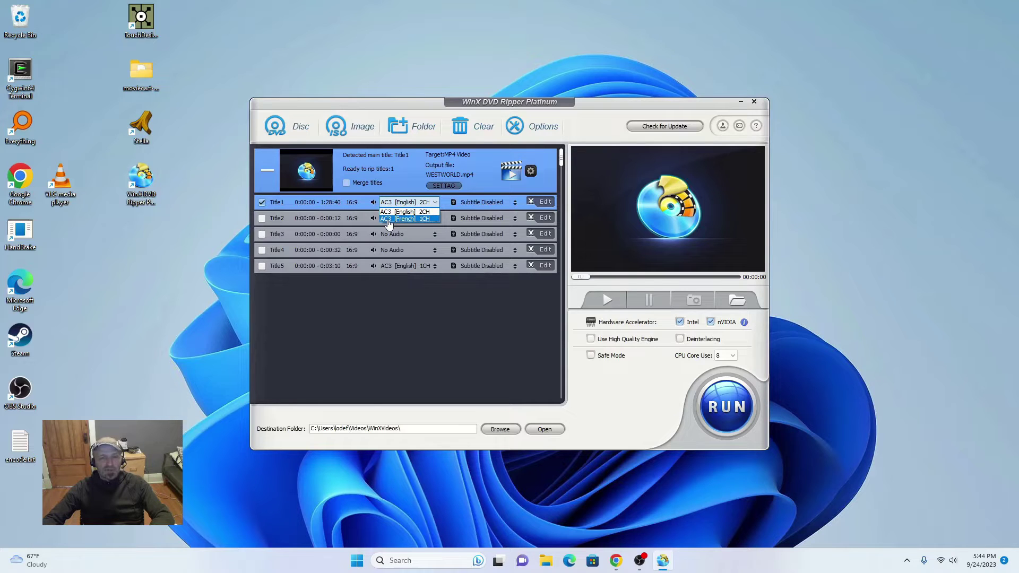
left_click(371, 314)
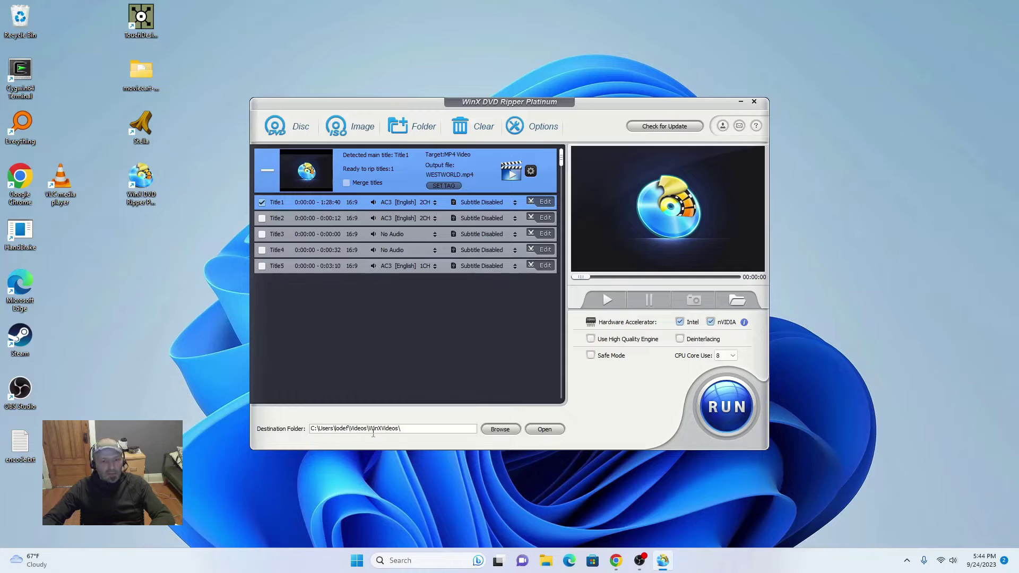
Set the destination folder to the Storage drive D:\ and start converting Title1.
left_click_drag(412, 430, 302, 428)
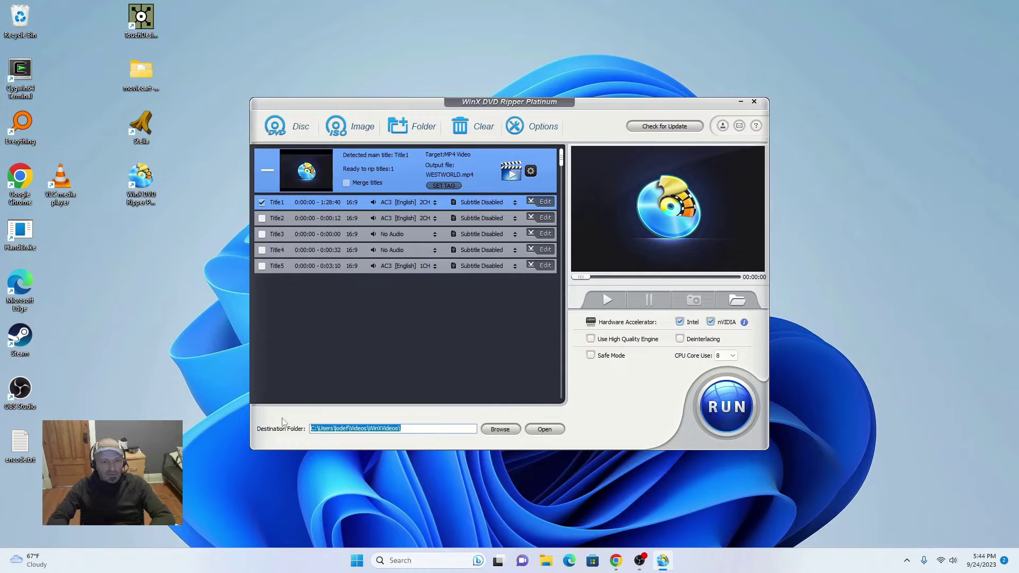
left_click(498, 428)
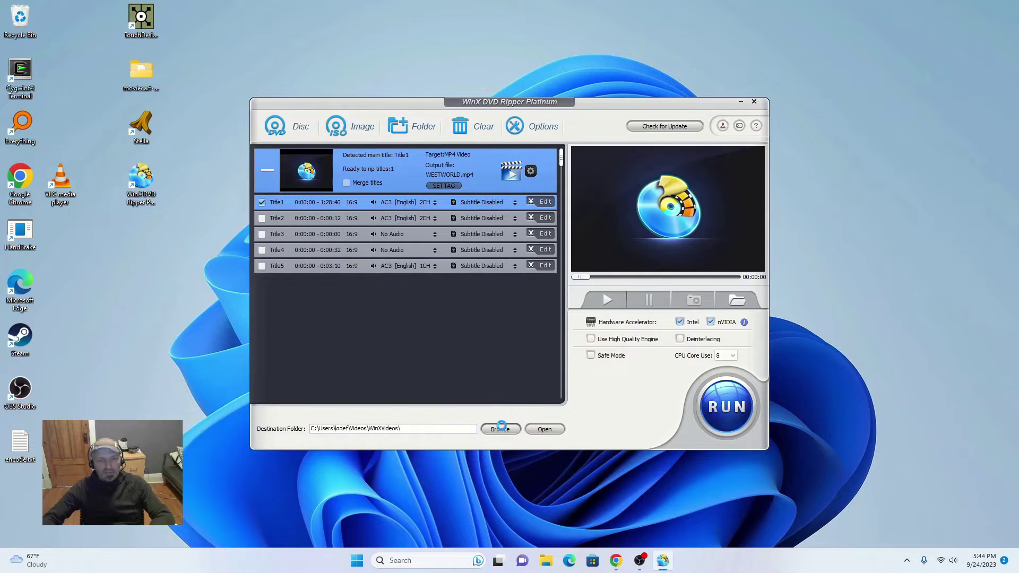
scroll(297, 276, "down", 2)
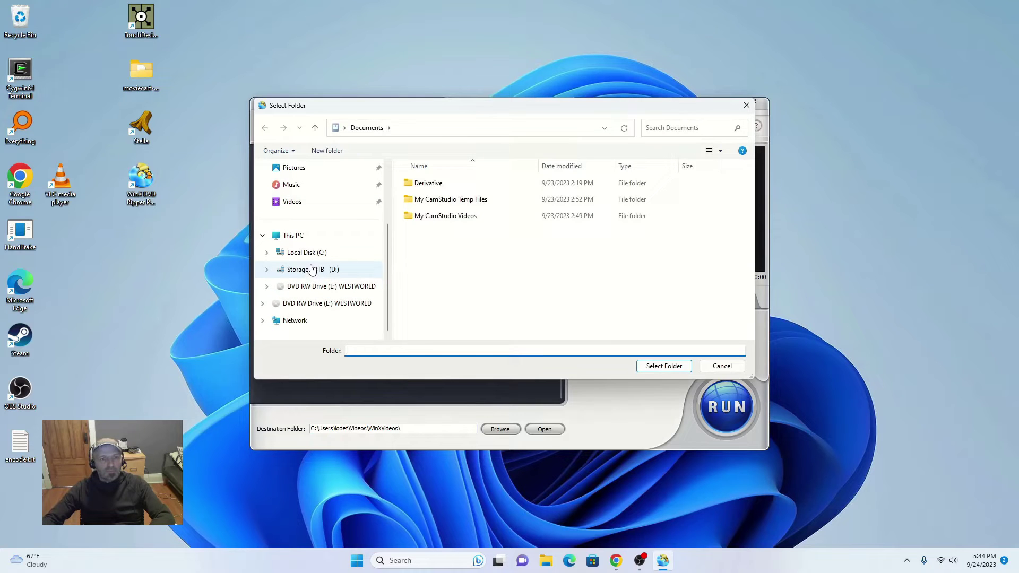
left_click(309, 270)
left_click(663, 370)
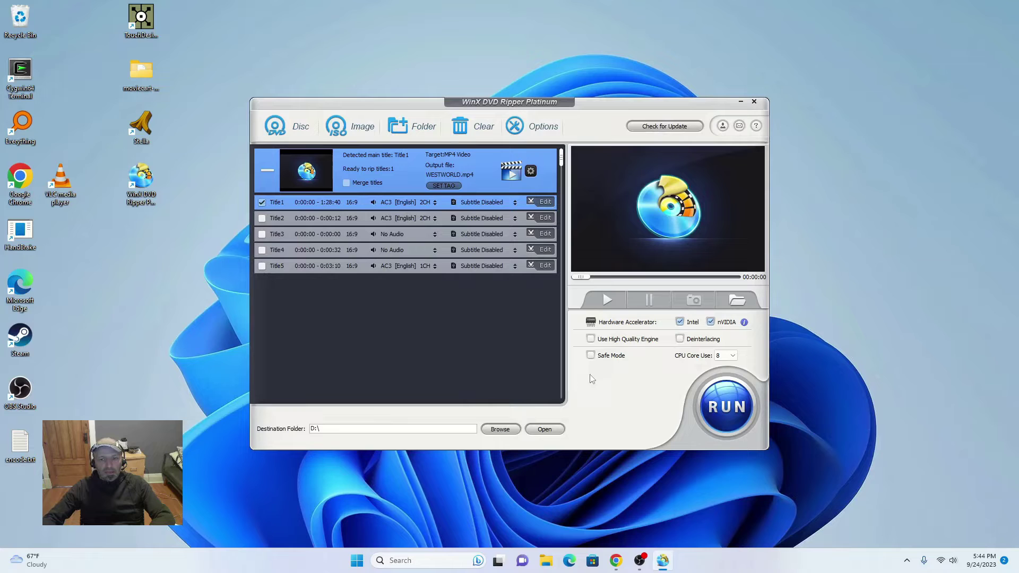
left_click(723, 412)
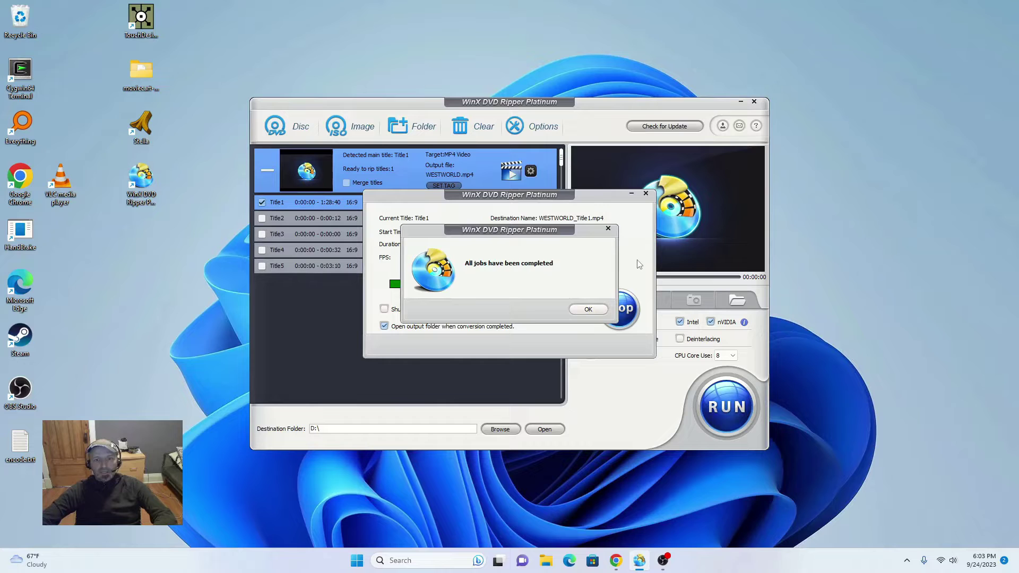
Dismiss the completion message, sort the output folder by date modified, and open WESTWORLD_Title1.mp4, always using VLC media player.
left_click(589, 307)
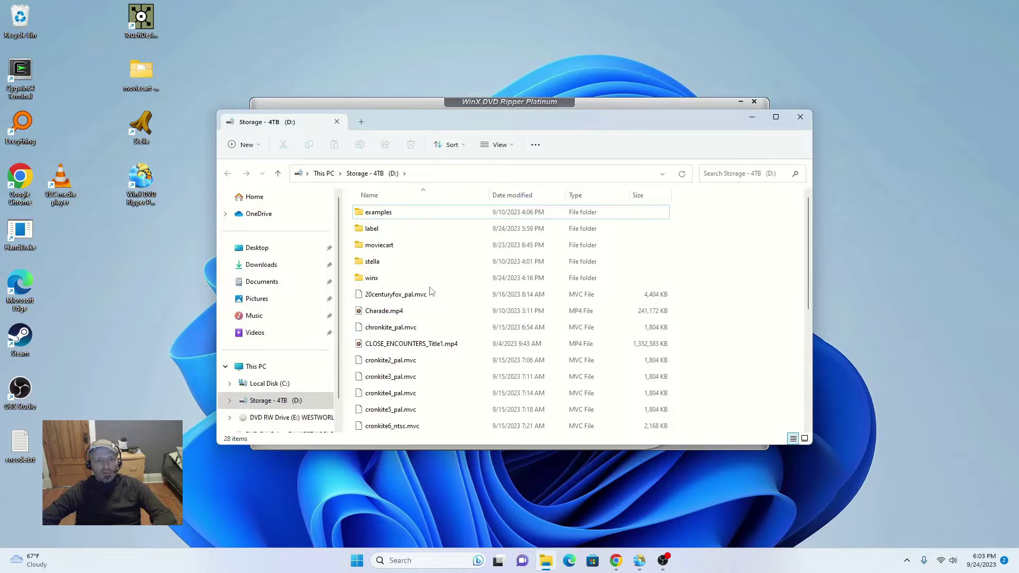
left_click(518, 196)
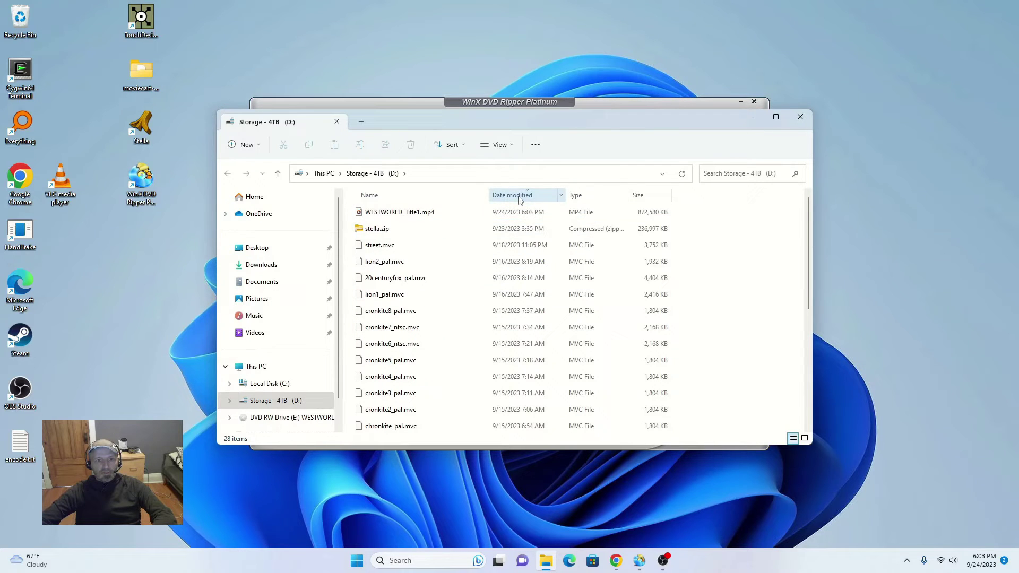
double_click(402, 215)
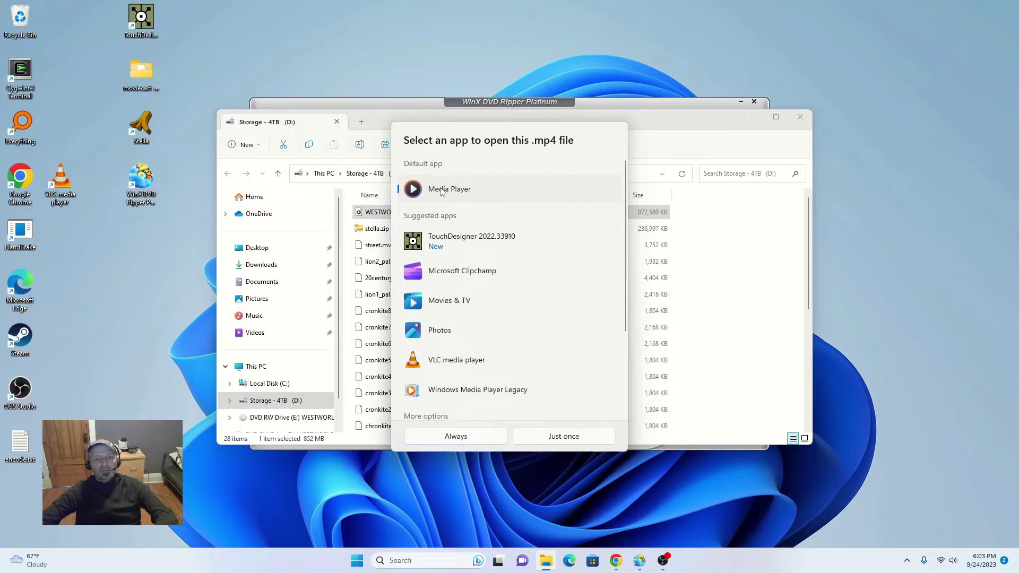
left_click(460, 360)
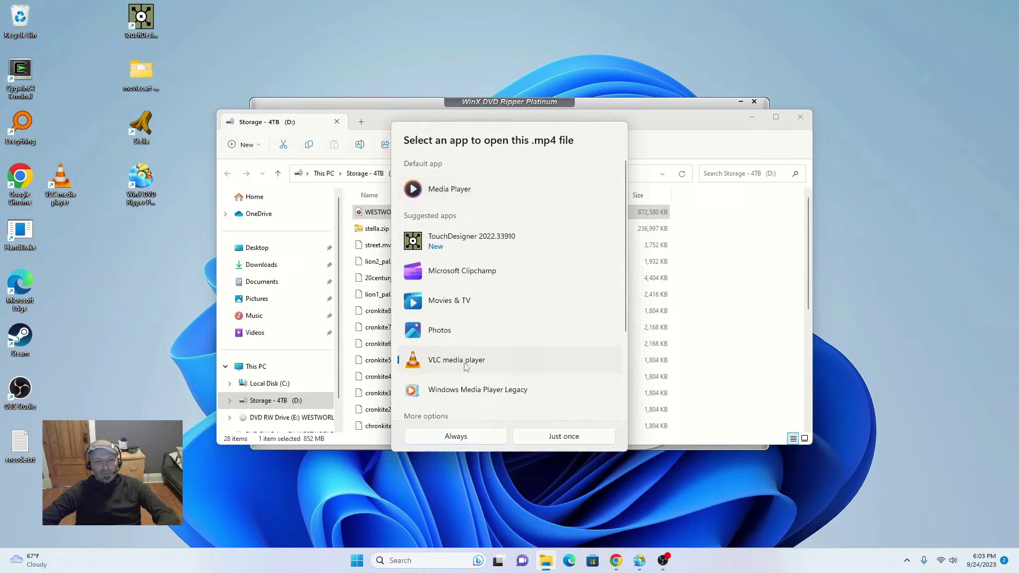
left_click(455, 437)
Skim through the first 38 minutes of the ripped movie to check it, and close the player.
left_click(401, 409)
left_click(410, 408)
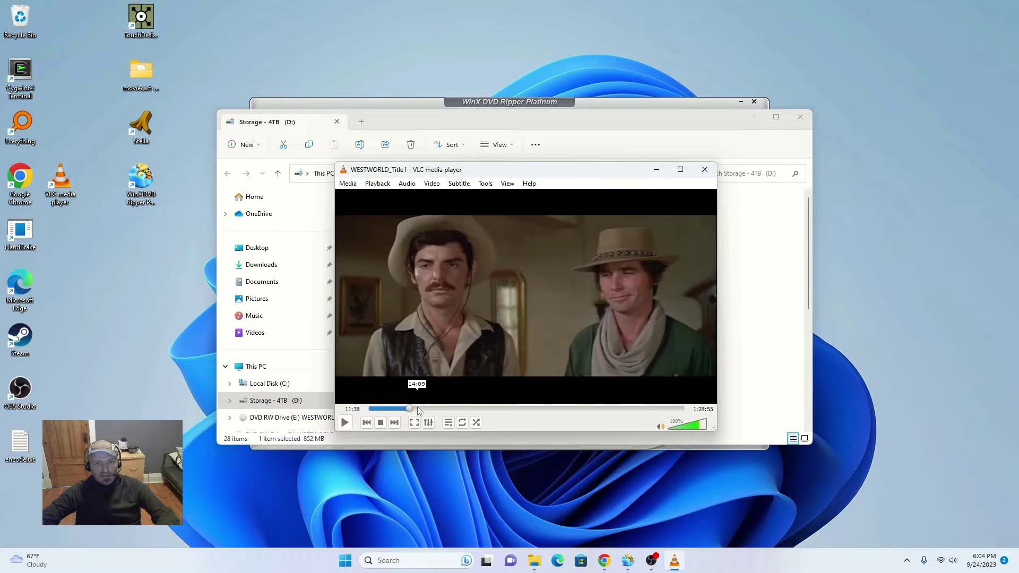
left_click(419, 409)
left_click(433, 409)
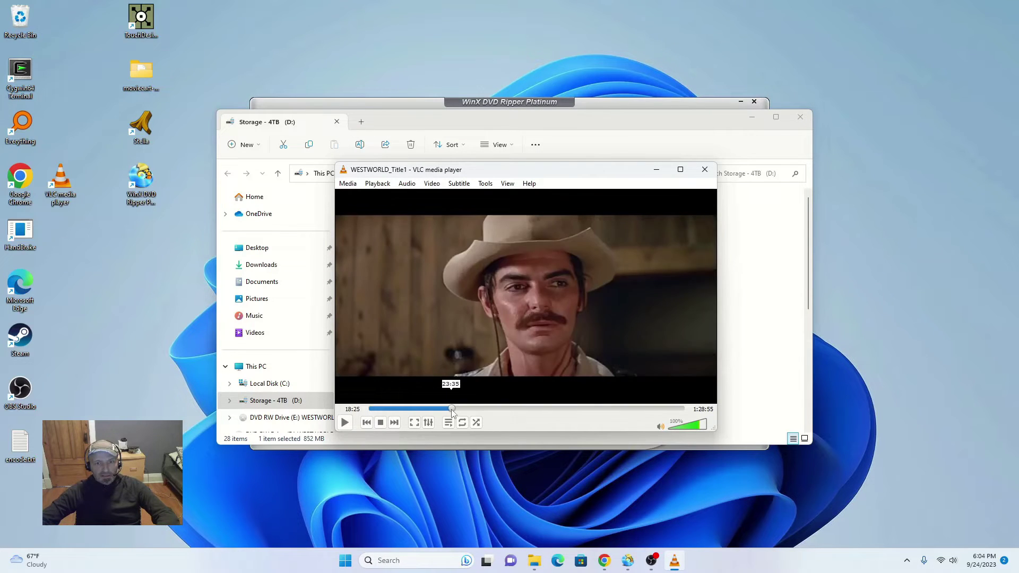
left_click(454, 408)
left_click(469, 409)
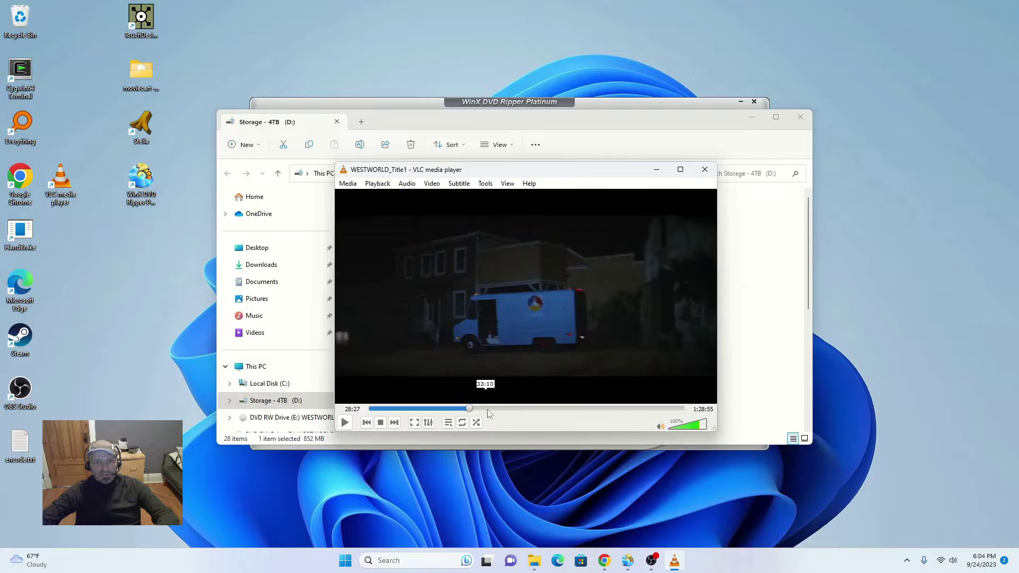
left_click(489, 408)
left_click(502, 409)
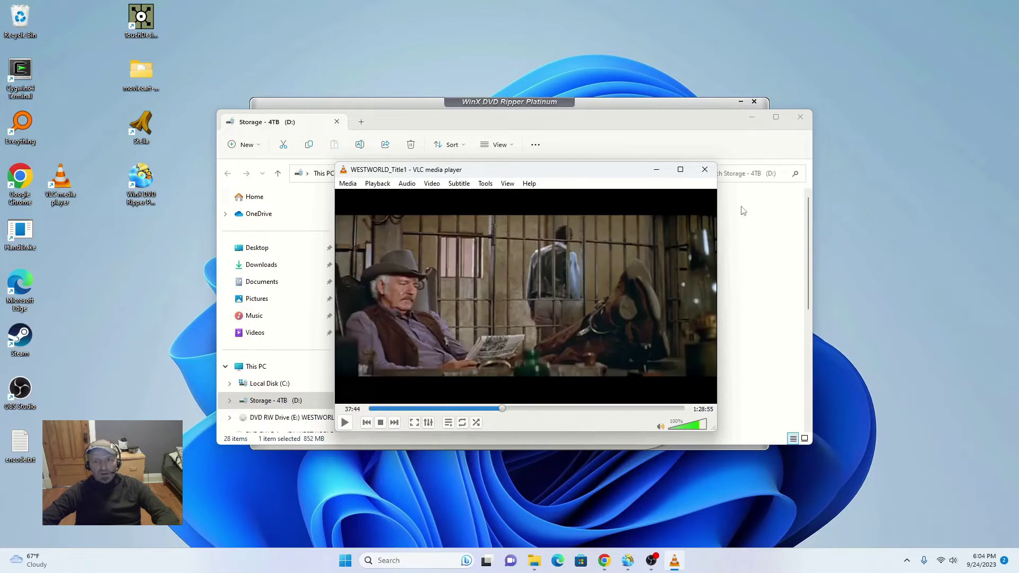
left_click(704, 169)
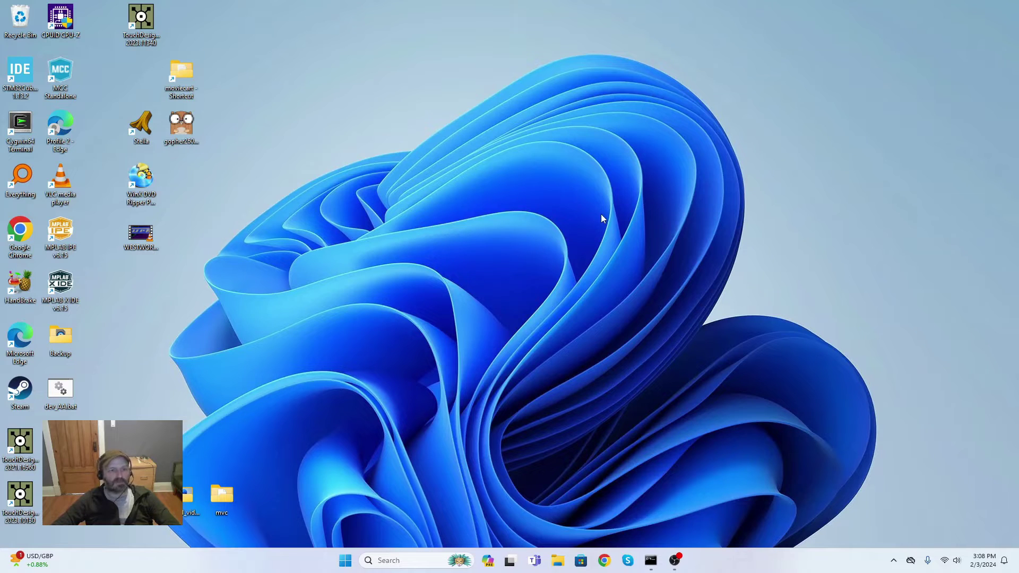
Open encoder.toe from the moviecart encoder folder in TouchDesigner and close the folder window.
left_click(144, 233)
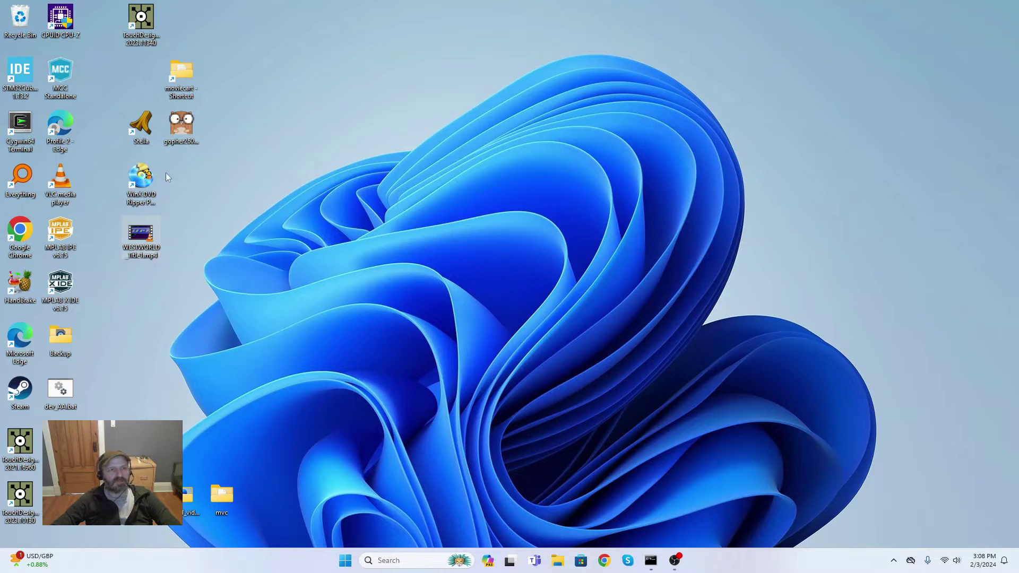
double_click(187, 85)
left_click_drag(255, 85, 454, 62)
double_click(431, 201)
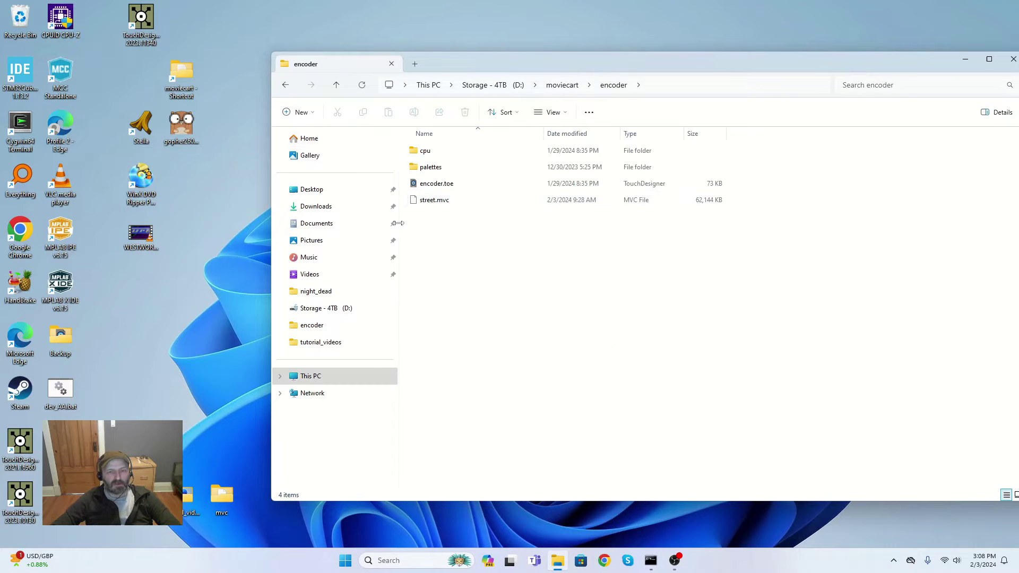
left_click(436, 185)
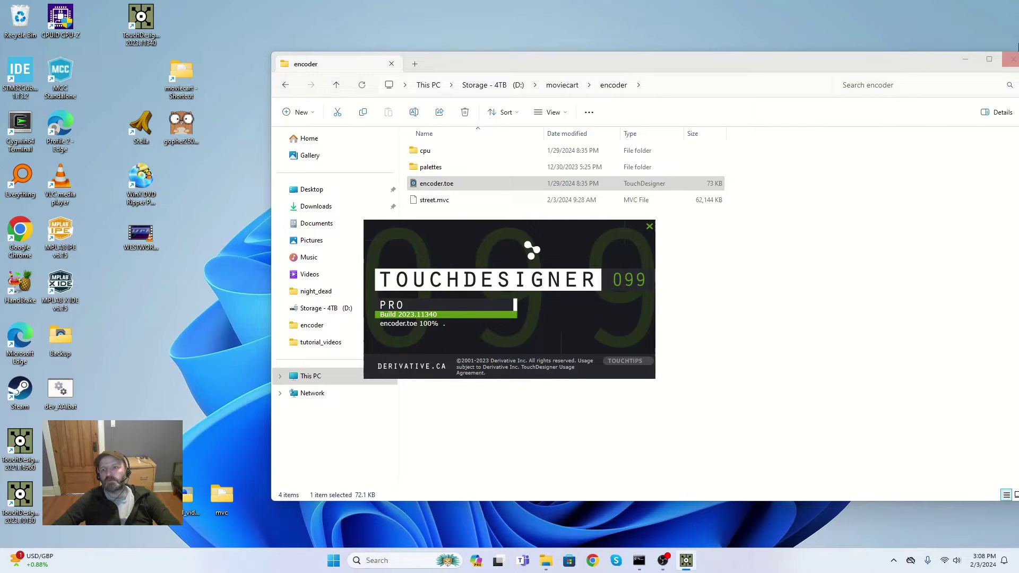
left_click(1013, 59)
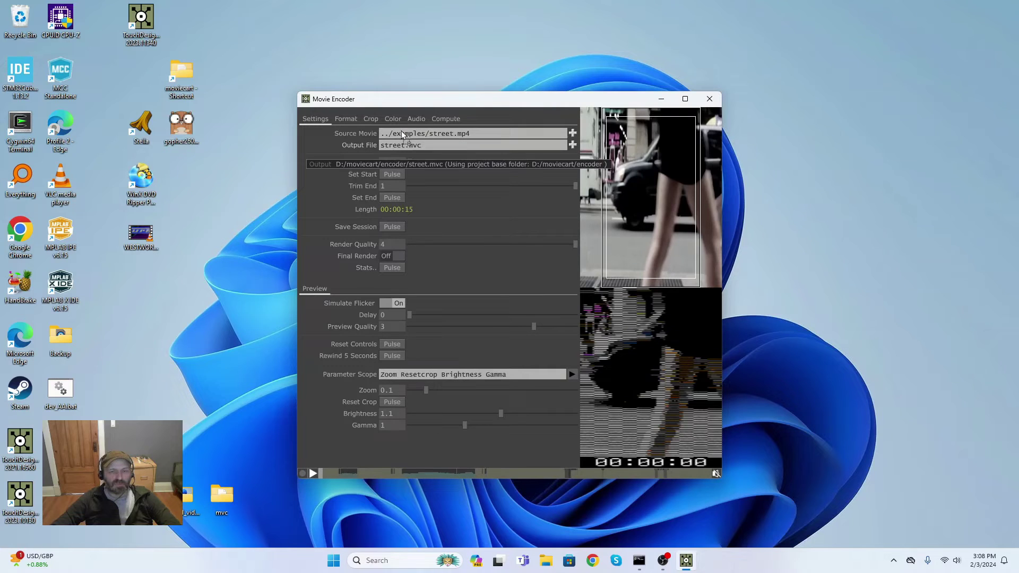
Set the source movie to WESTWORLD_Title1.mp4 on the desktop and the output file to westworld.mvc.
type("C:/Users/lodef/Desktop/WESTWORLD_Title1.mp4")
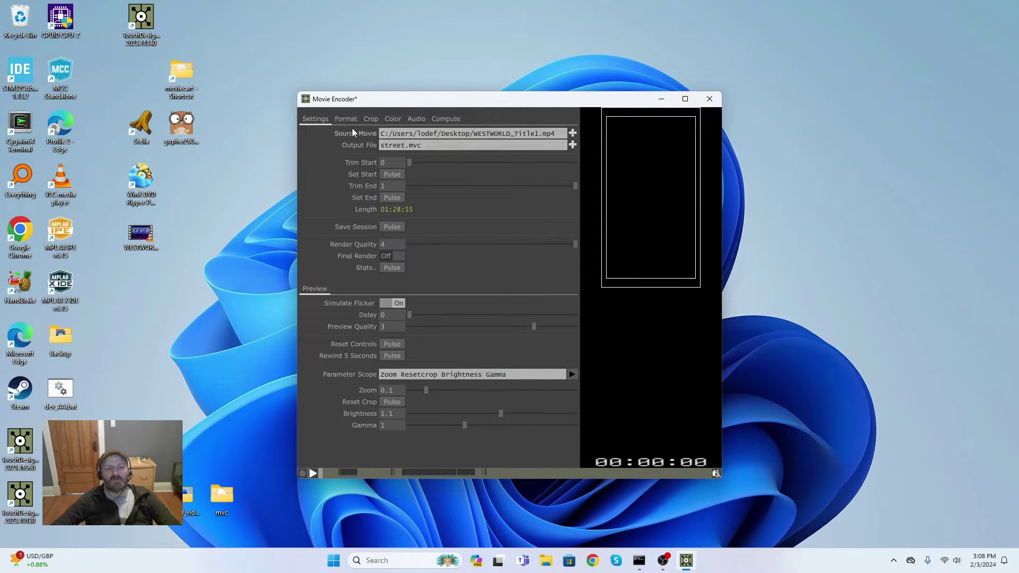
double_click(405, 147)
type("westw")
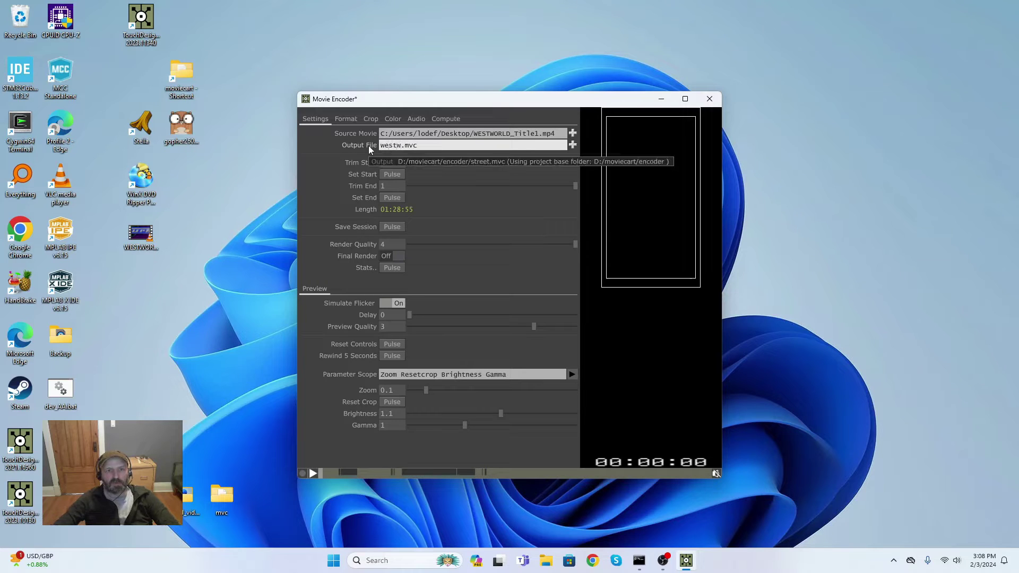
type("orld")
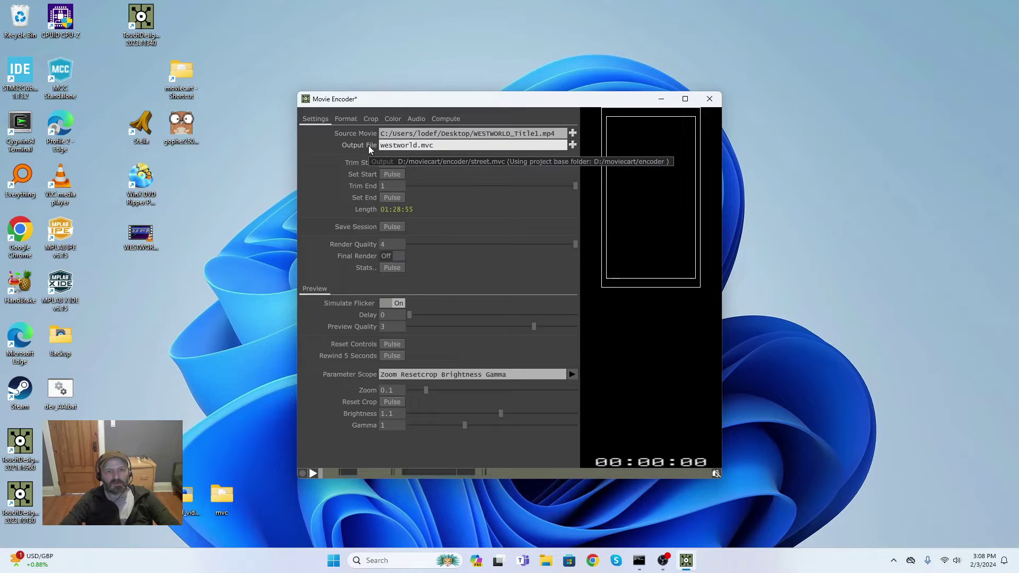
left_click(245, 190)
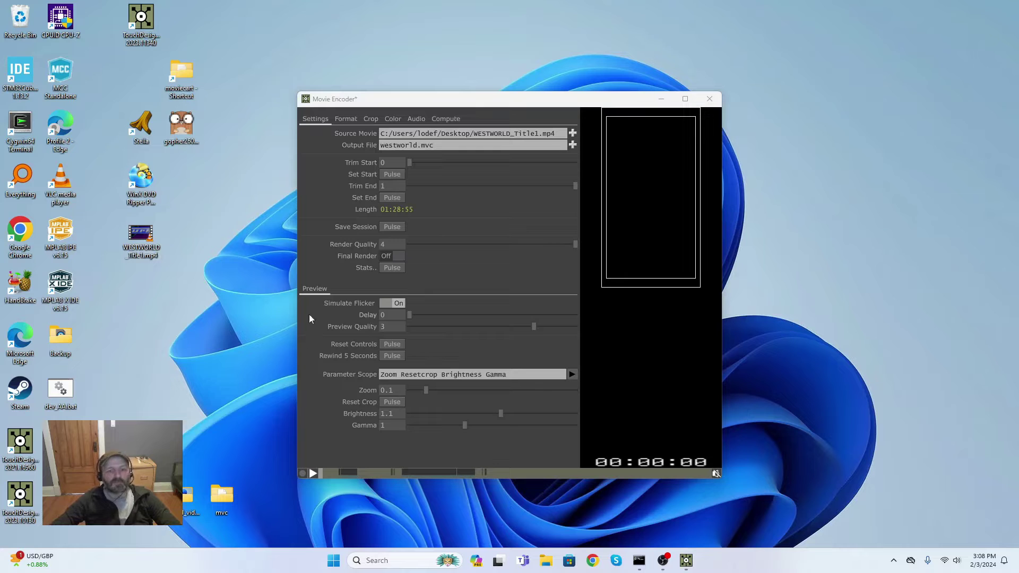
Play the opening minute of the movie in the preview, pause it, and rewind to the start.
left_click(312, 474)
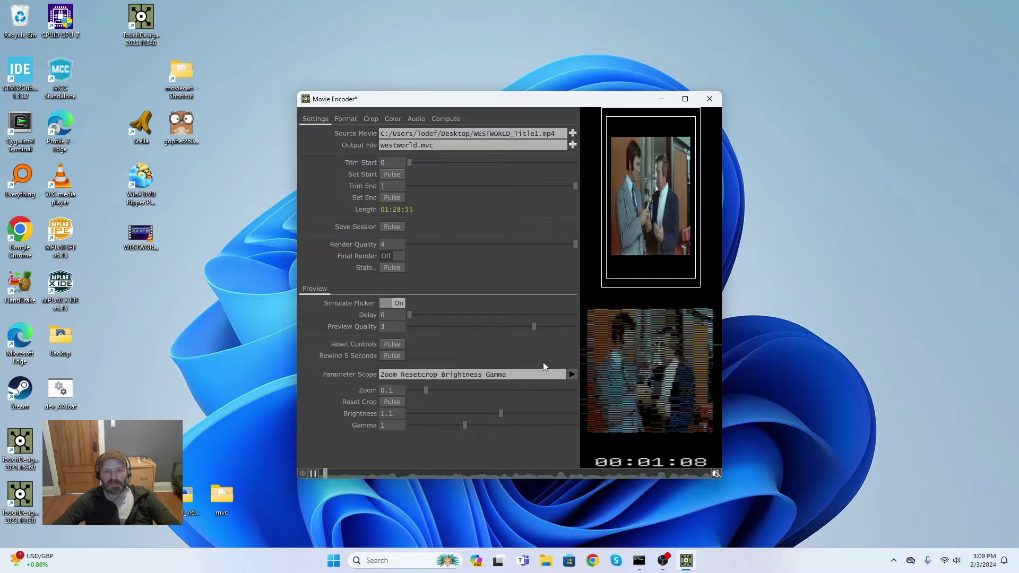
left_click_drag(325, 469, 315, 470)
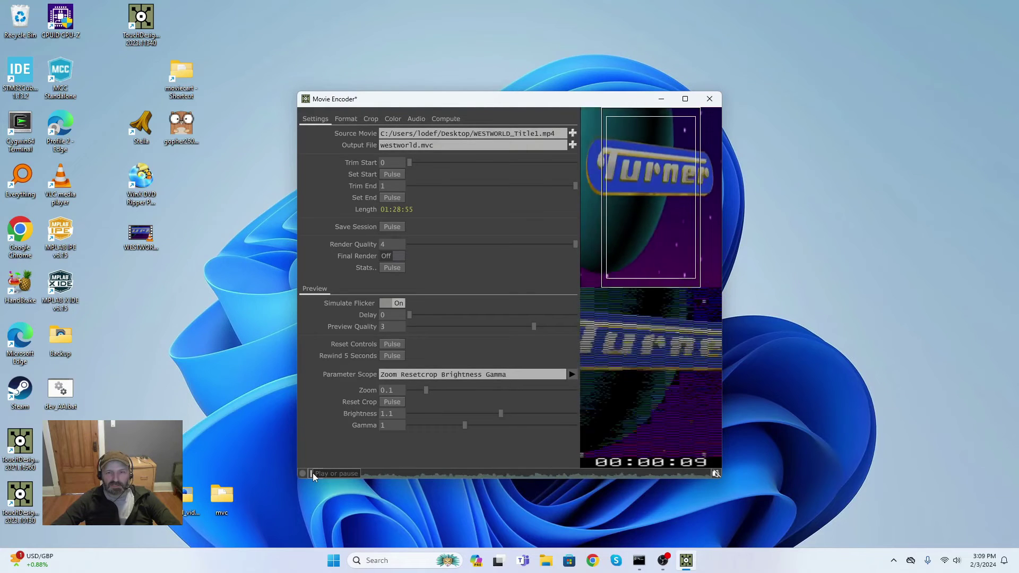
left_click(313, 473)
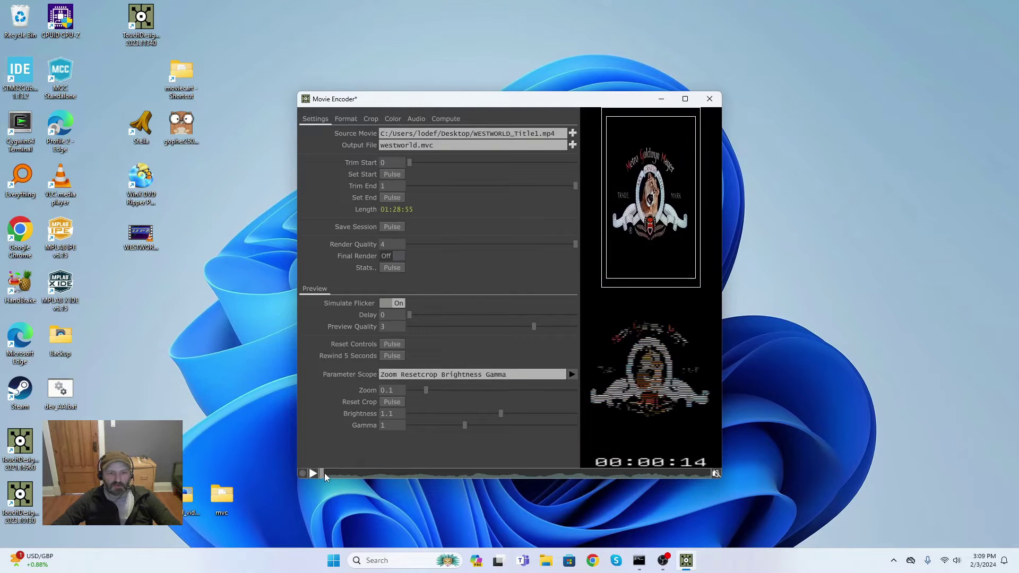
left_click_drag(324, 473, 314, 473)
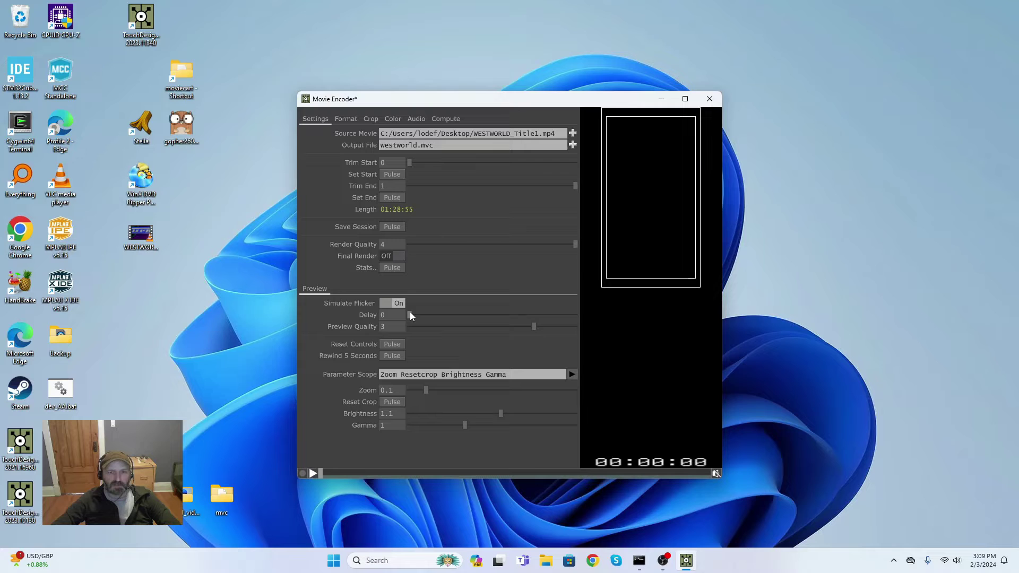
Set the preview delay to 0.534, start playback from the beginning, and enlarge the encoder window.
left_click_drag(410, 313, 498, 314)
left_click(313, 473)
left_click_drag(297, 432, 251, 419)
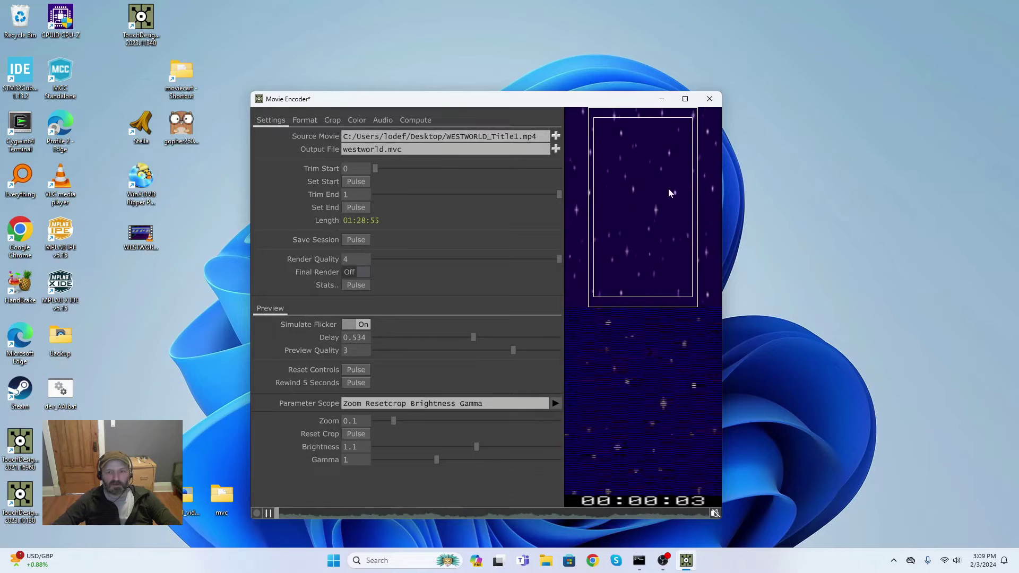
Pause playback at 00:00:10 and set the trim start at that point.
left_click(269, 514)
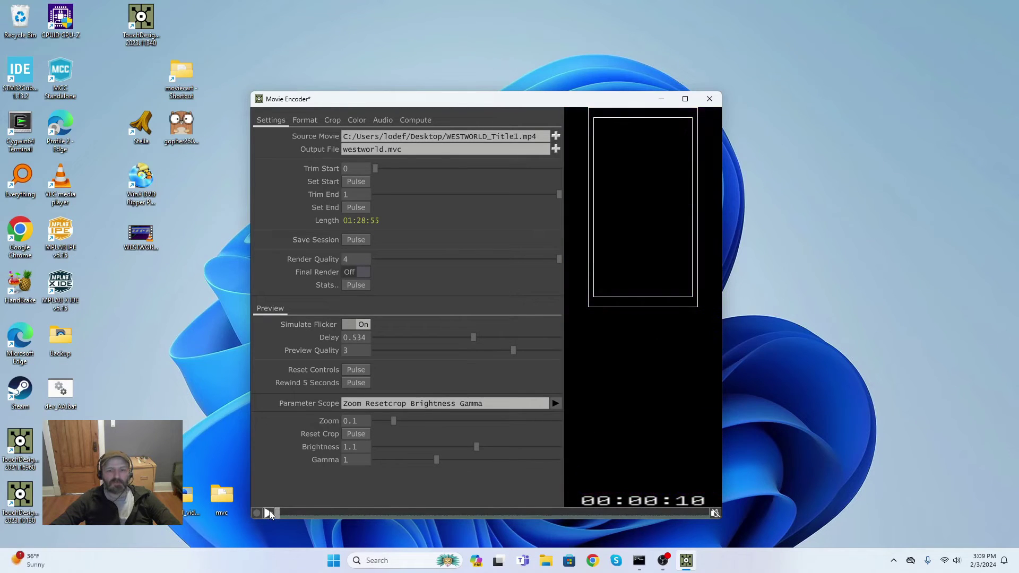
left_click(353, 181)
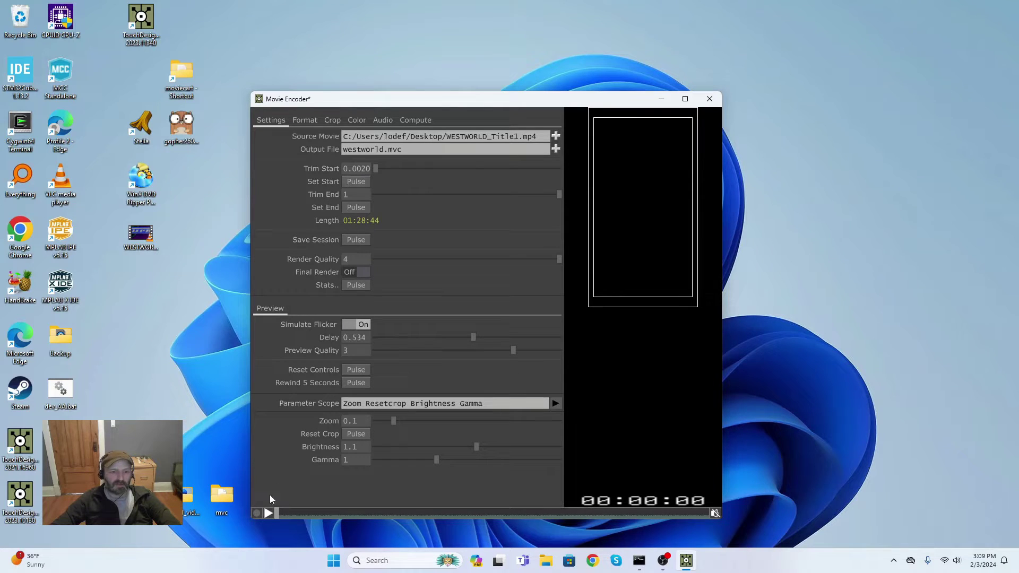
Go to the frame at 00:00:50 and fit the crop frame closely around the movie picture.
left_click(276, 515)
left_click(295, 515)
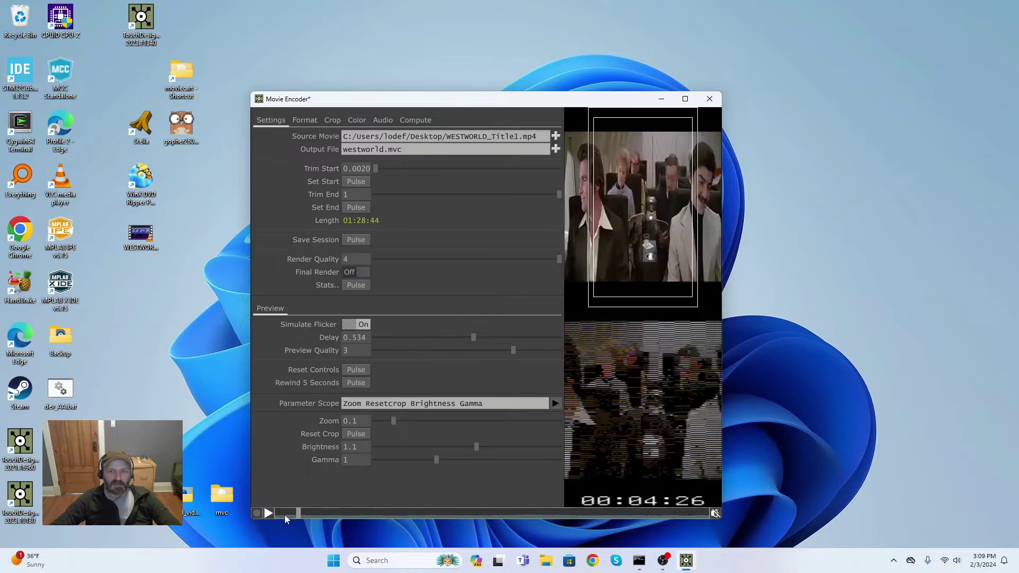
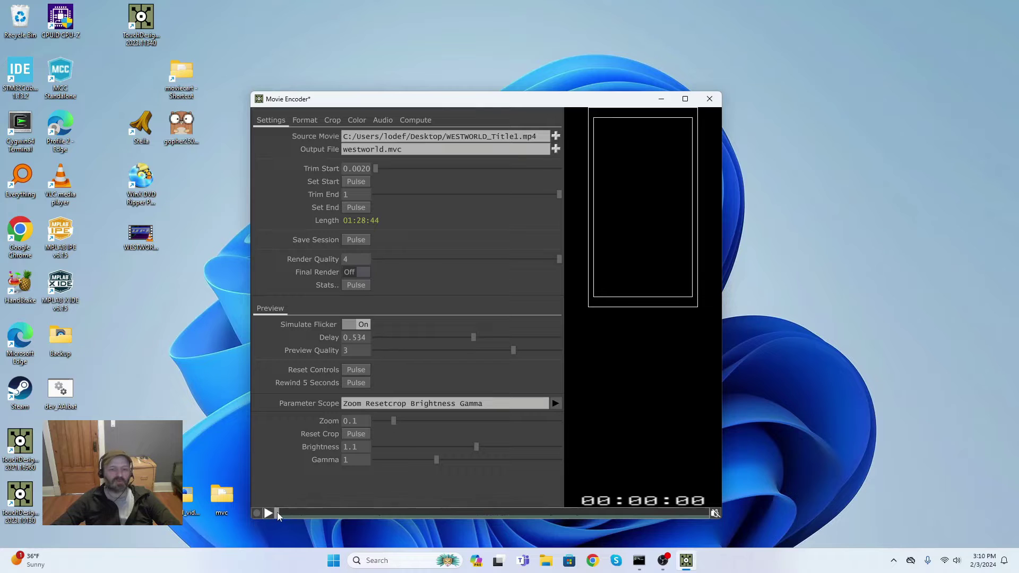
left_click_drag(277, 512, 278, 514)
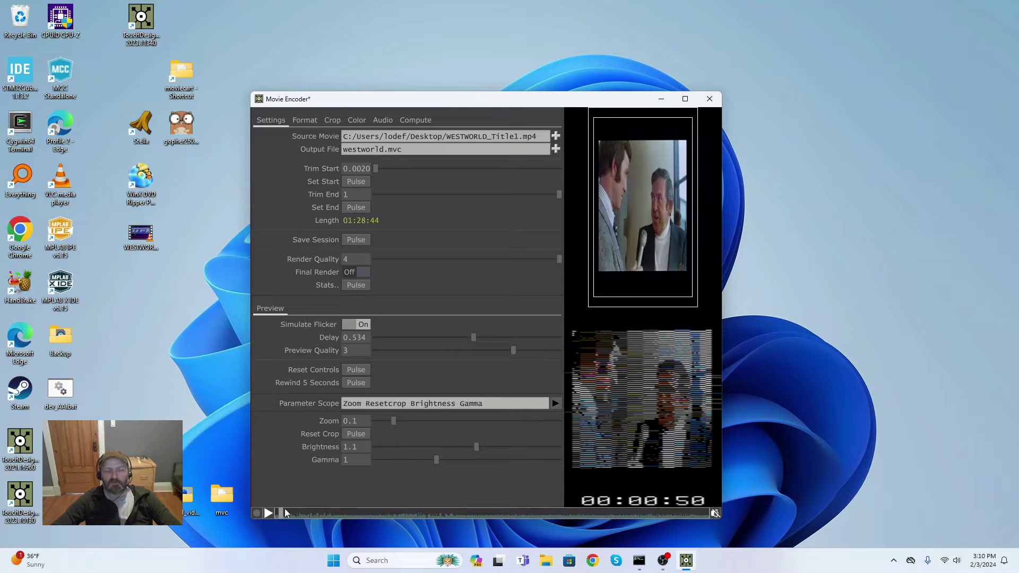
left_click_drag(589, 307, 597, 292)
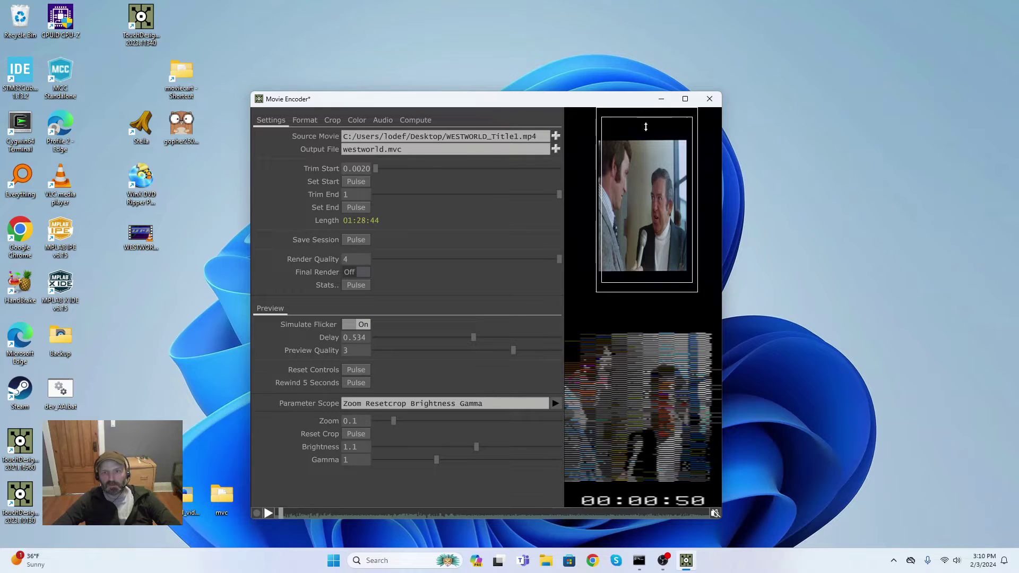
left_click_drag(645, 127, 648, 190)
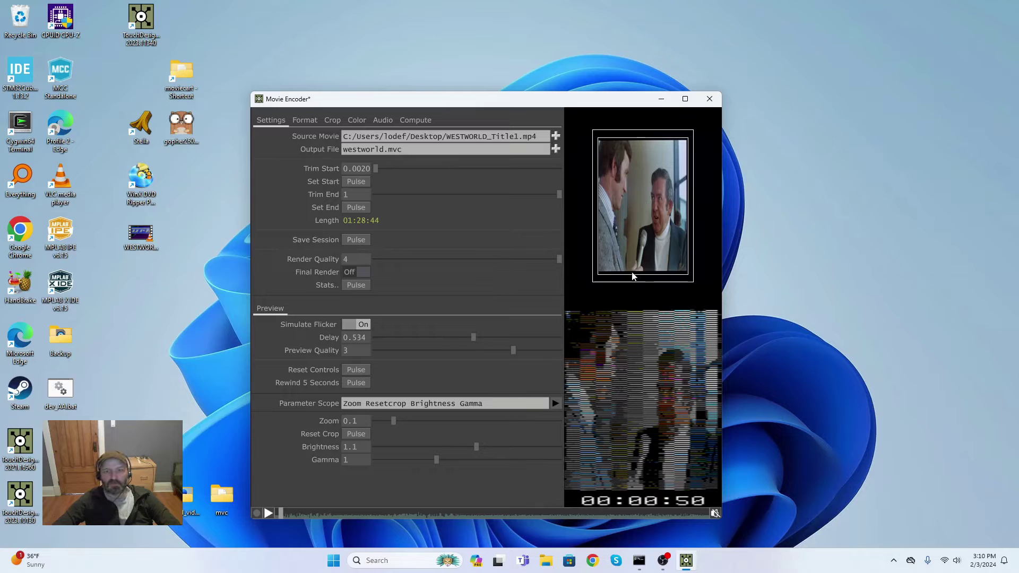
left_click_drag(629, 281, 629, 274)
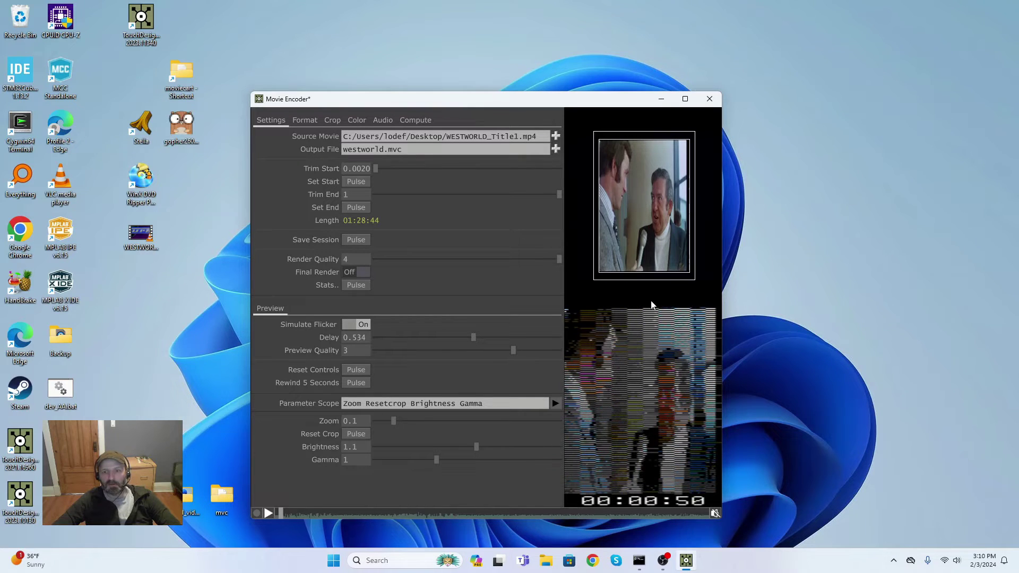
left_click_drag(659, 280, 660, 276)
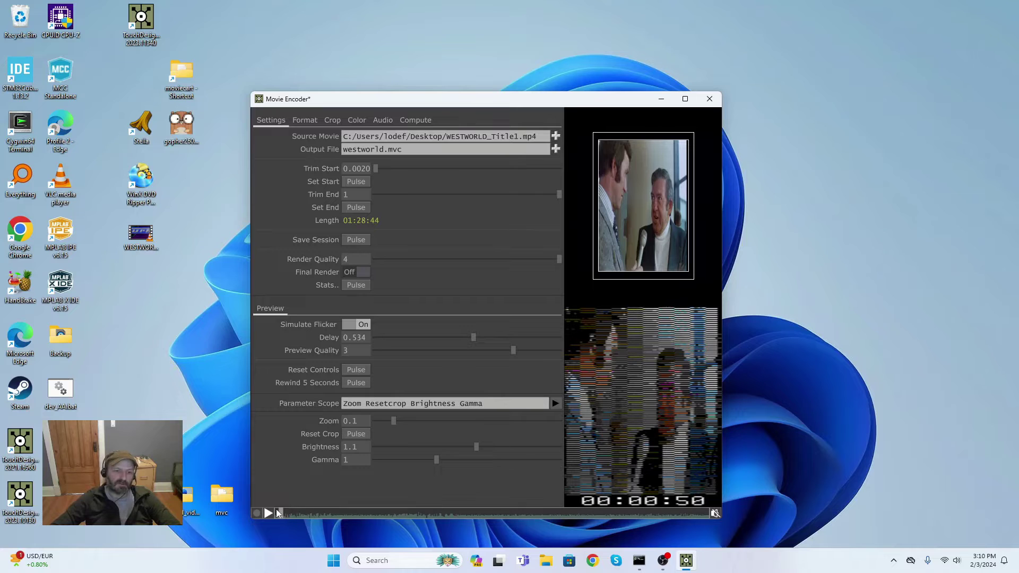
Compare preview qualities 4 and 0 on the frame at 00:01:48 and return the preview quality to 3.
left_click_drag(281, 514, 283, 508)
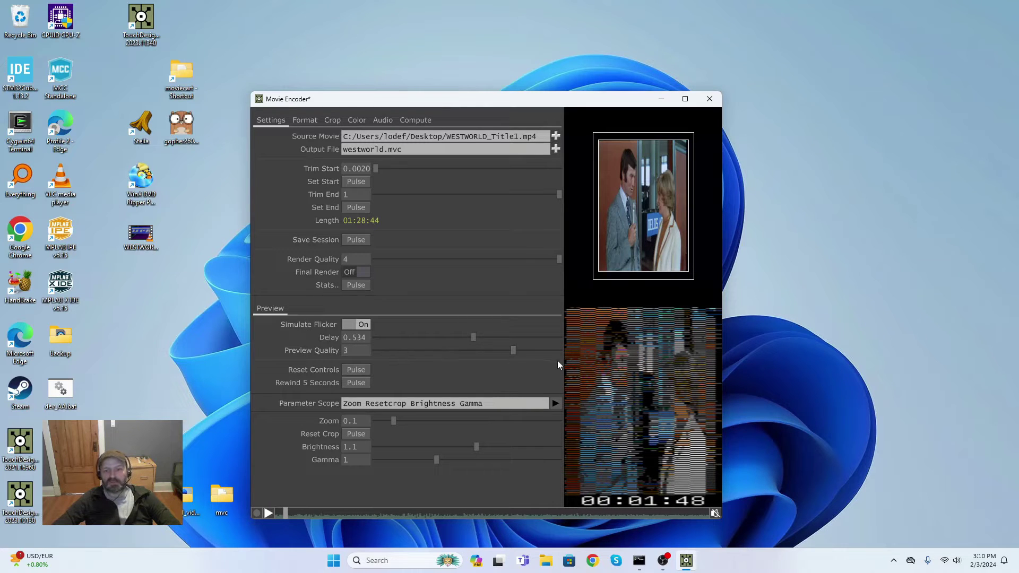
left_click_drag(514, 351, 543, 353)
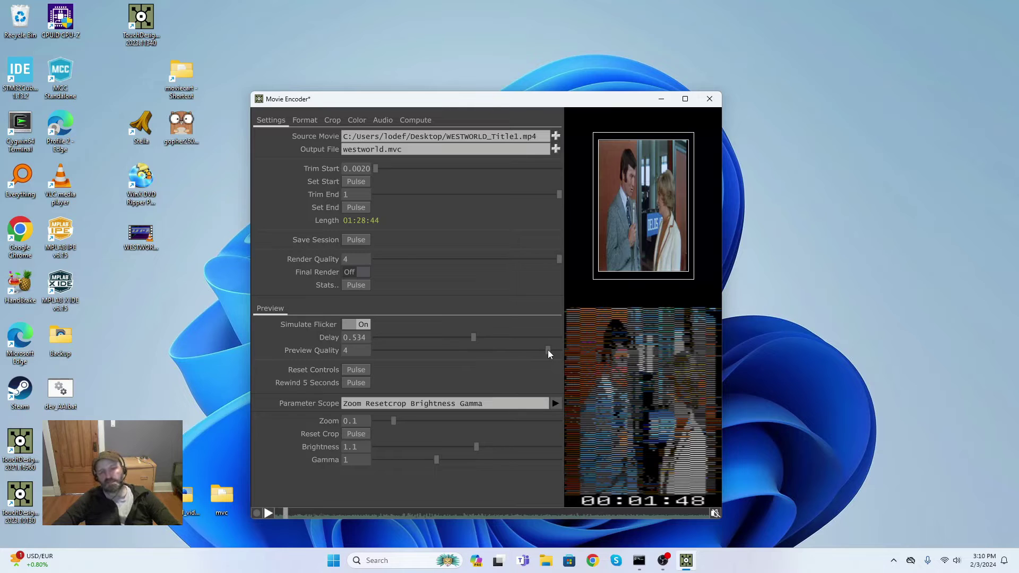
left_click_drag(548, 349, 380, 356)
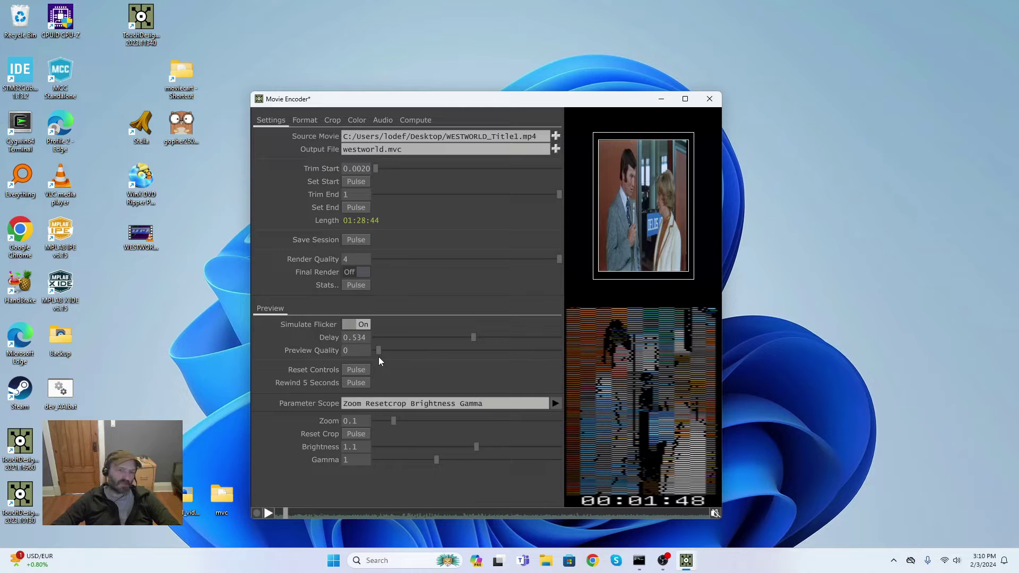
left_click_drag(387, 355, 515, 351)
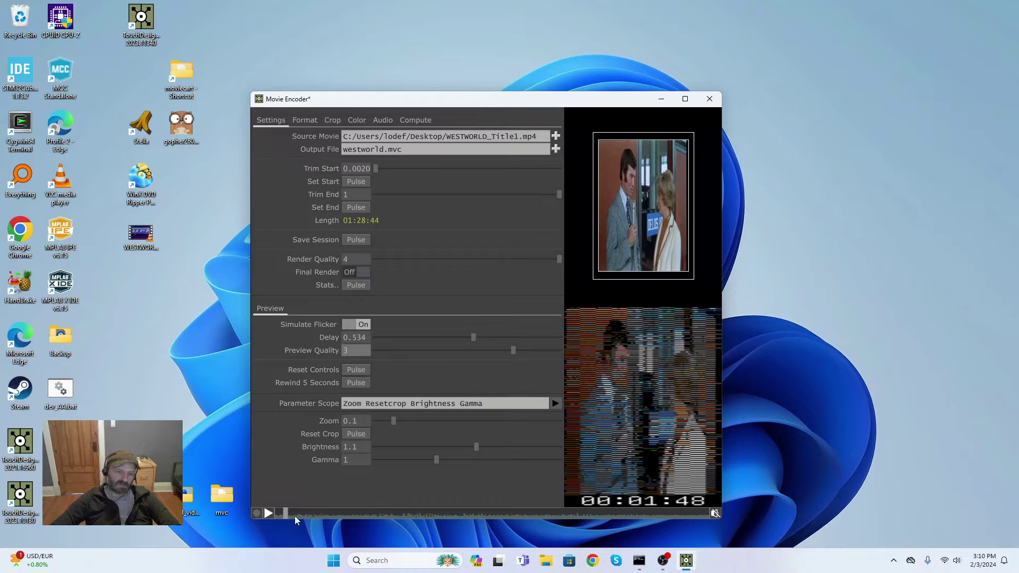
Record playback from the movie's start with the preview delay set to 0 and the stats window open.
left_click_drag(287, 513, 270, 512)
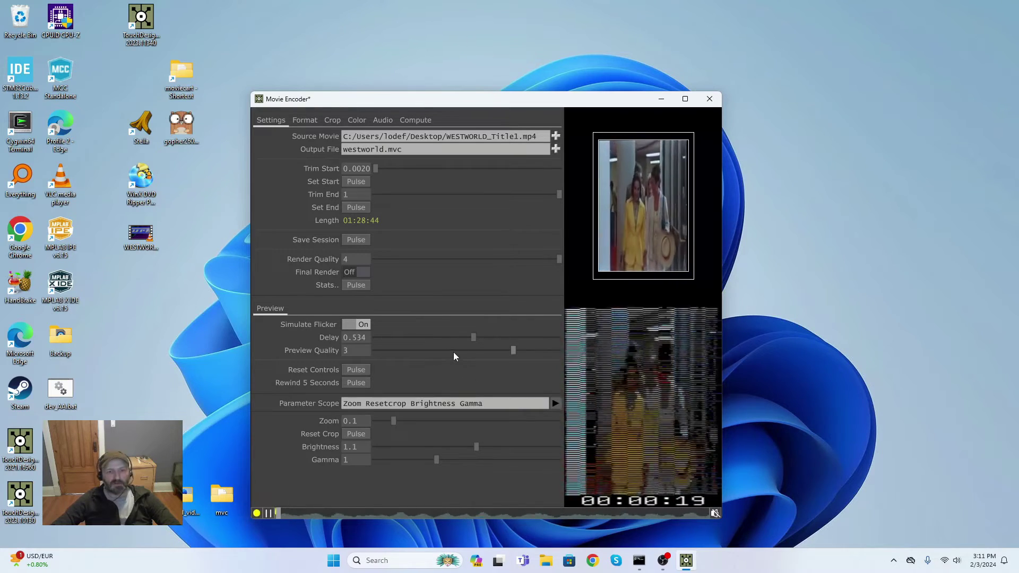
left_click_drag(473, 337, 335, 336)
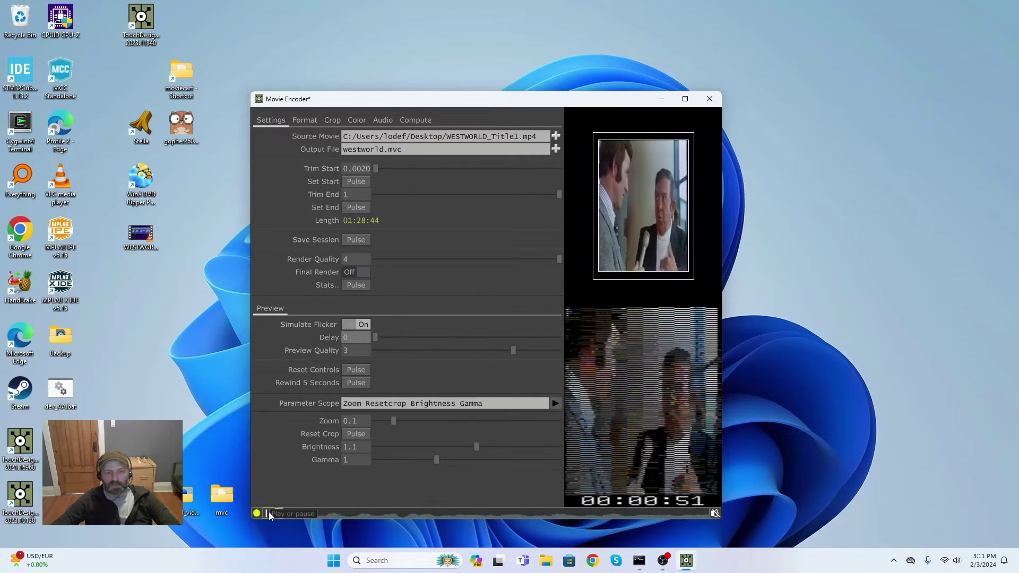
left_click(355, 285)
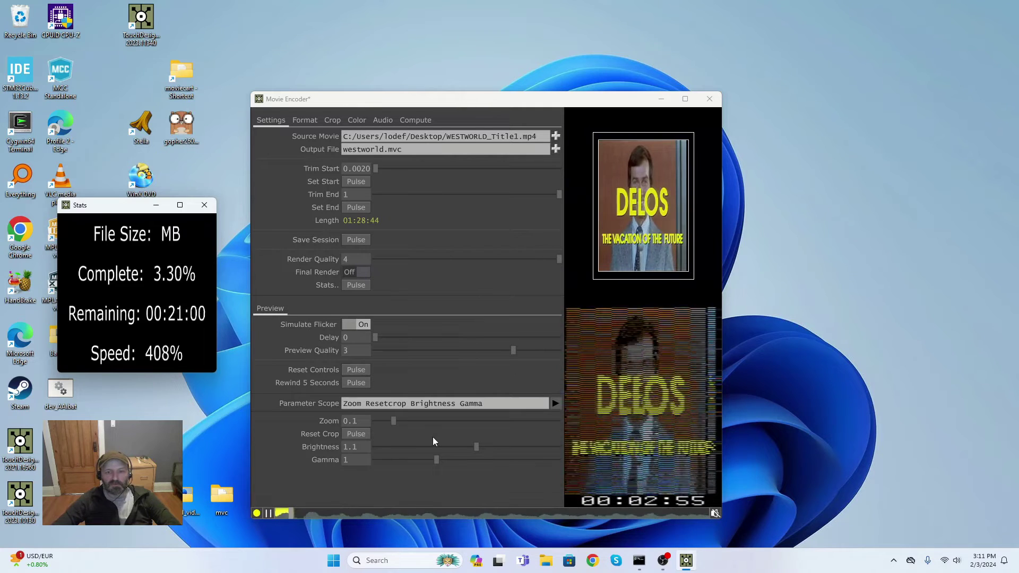
Pause at 00:03:03, rewind five seconds, and widen the crop frame to the full-width picture up to 00:03:32.
left_click(268, 513)
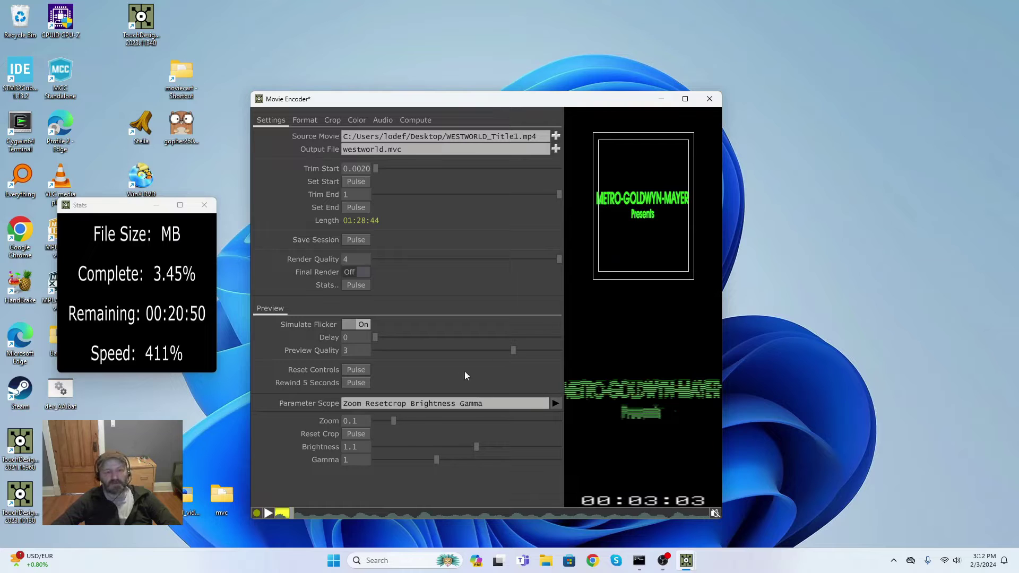
left_click(358, 383)
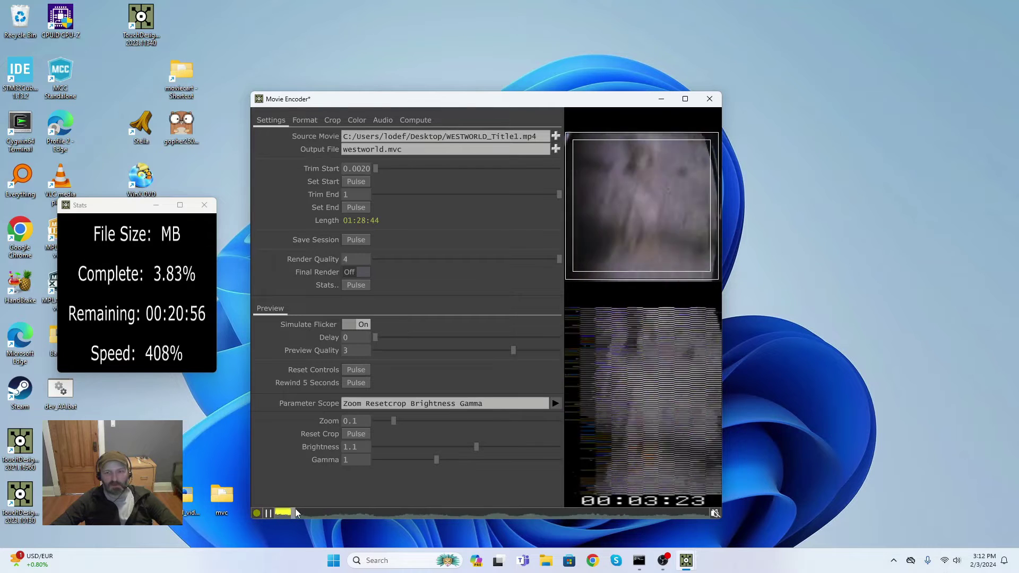
left_click(268, 513)
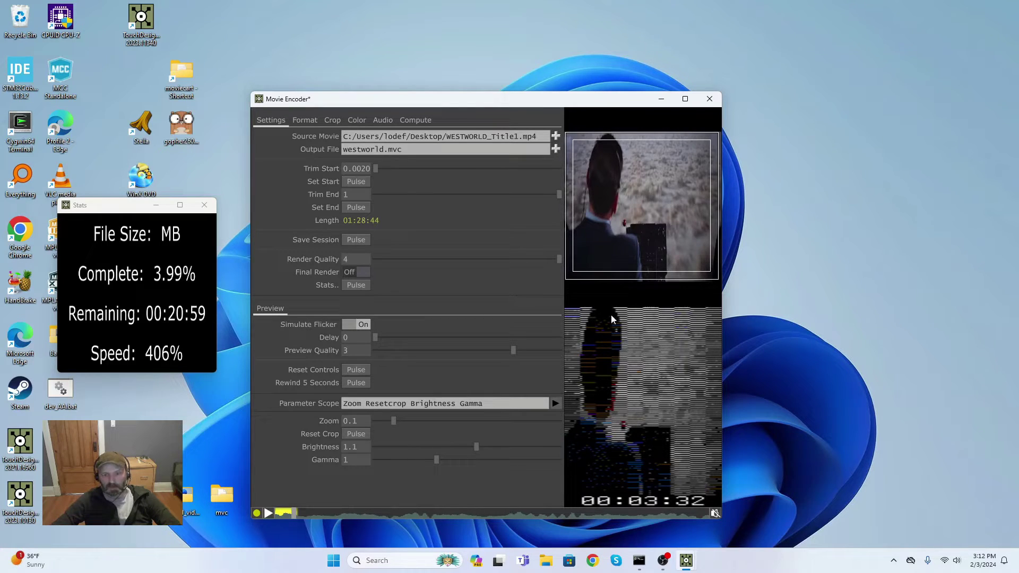
Continue the recorded playback in short stretches, pausing at 00:04:04 and at 00:05:26.
left_click(268, 513)
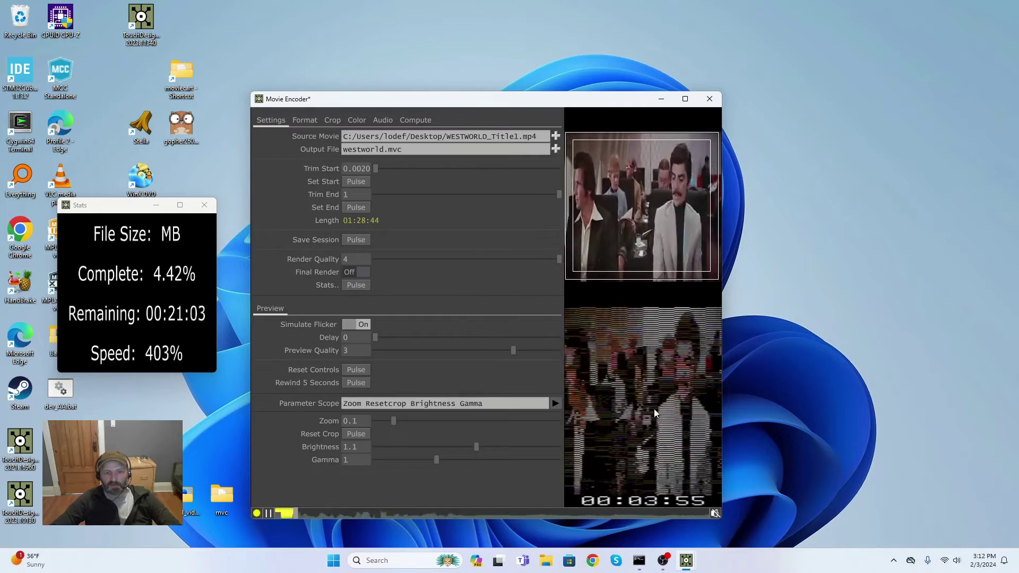
left_click(268, 513)
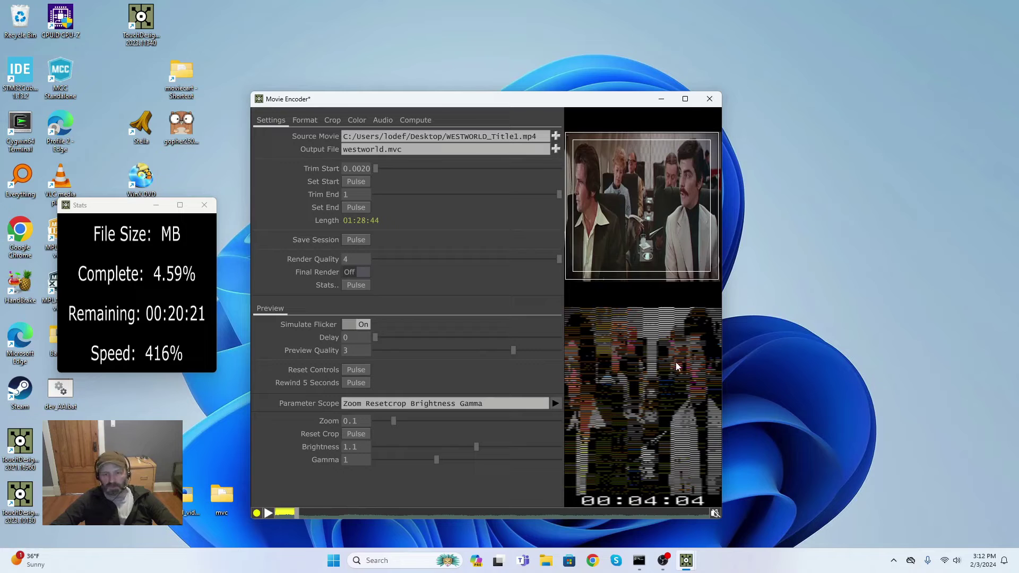
left_click(269, 513)
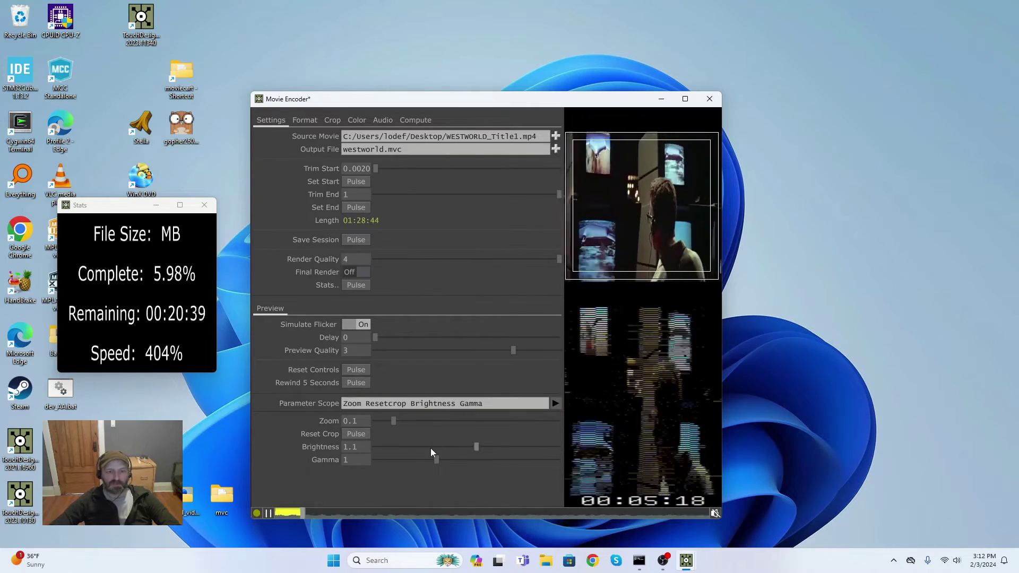
left_click(268, 513)
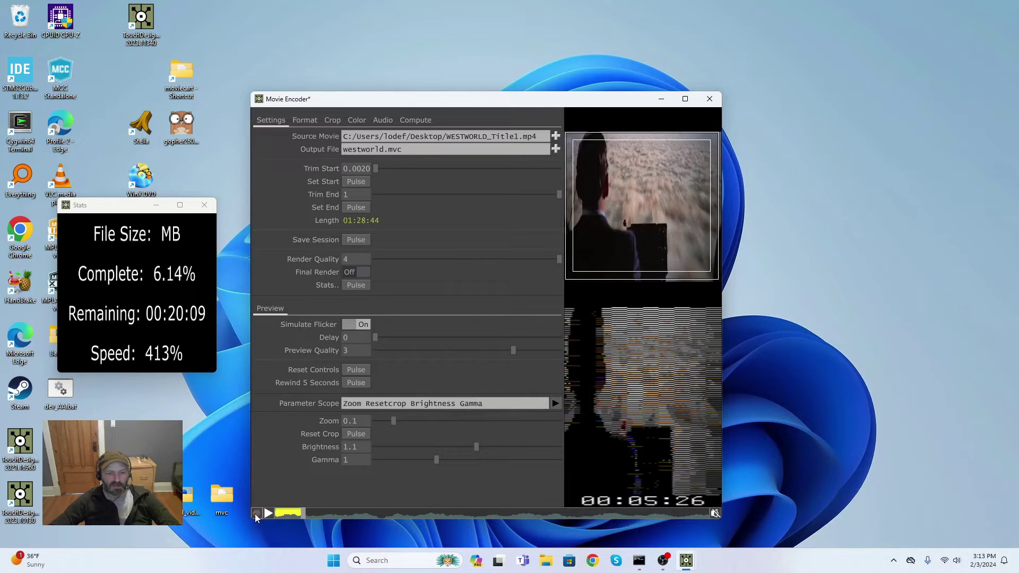
Replay the recorded passage around 00:01:55, pause further on at 00:35:32, and set the preview quality to 4.
left_click_drag(304, 514, 282, 514)
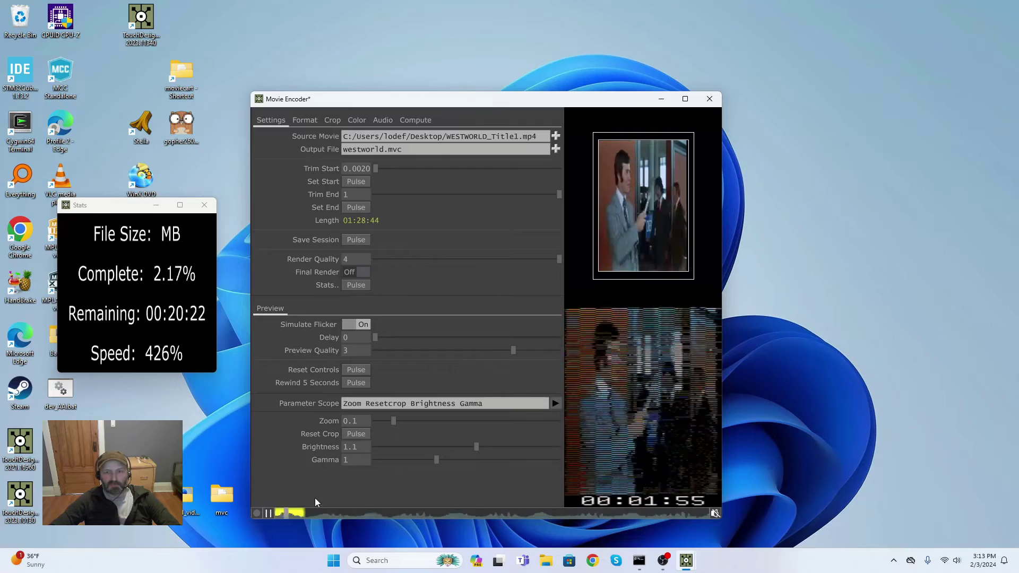
left_click_drag(284, 516, 303, 514)
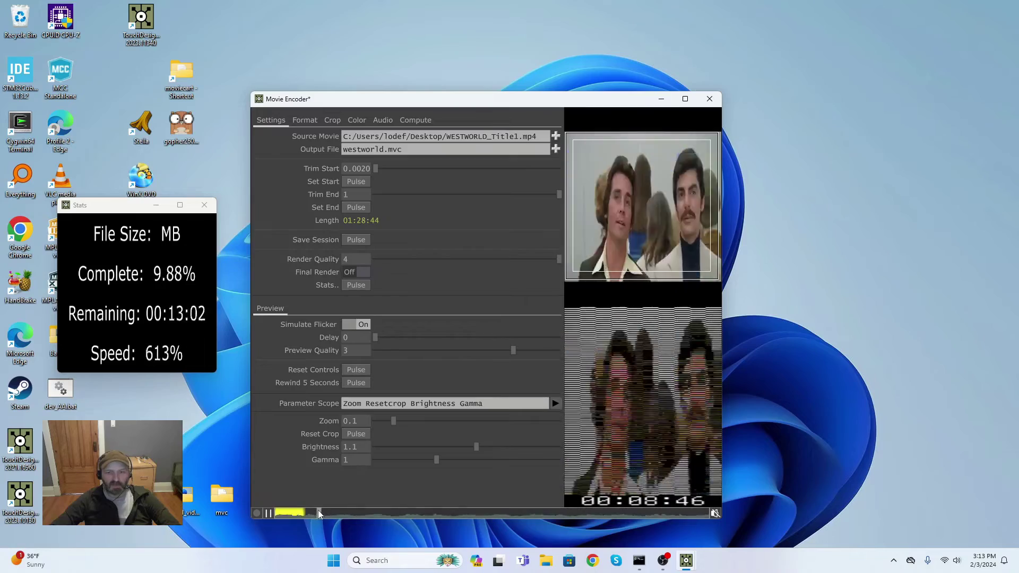
left_click_drag(319, 514, 449, 505)
left_click(269, 513)
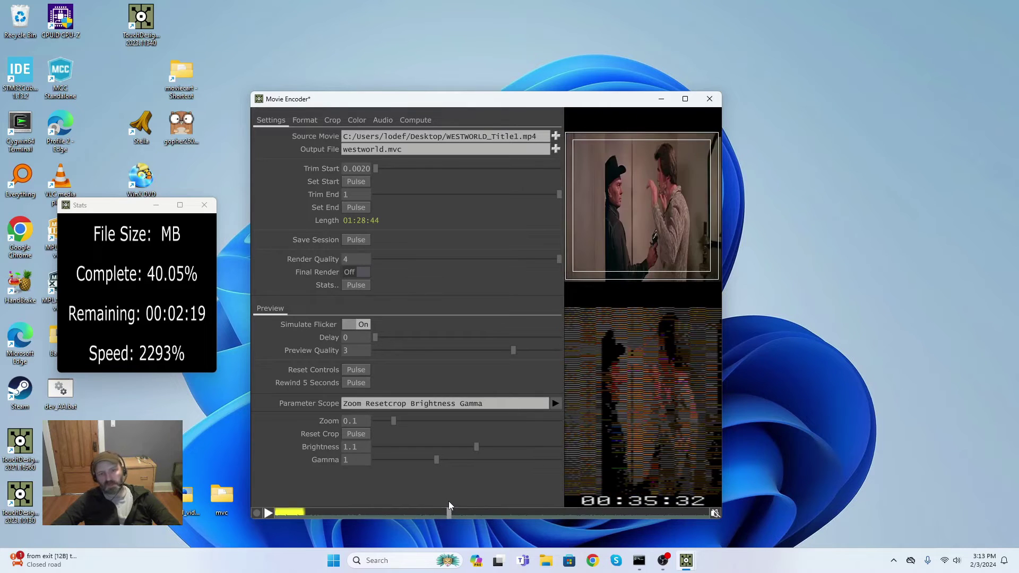
left_click_drag(512, 351, 574, 351)
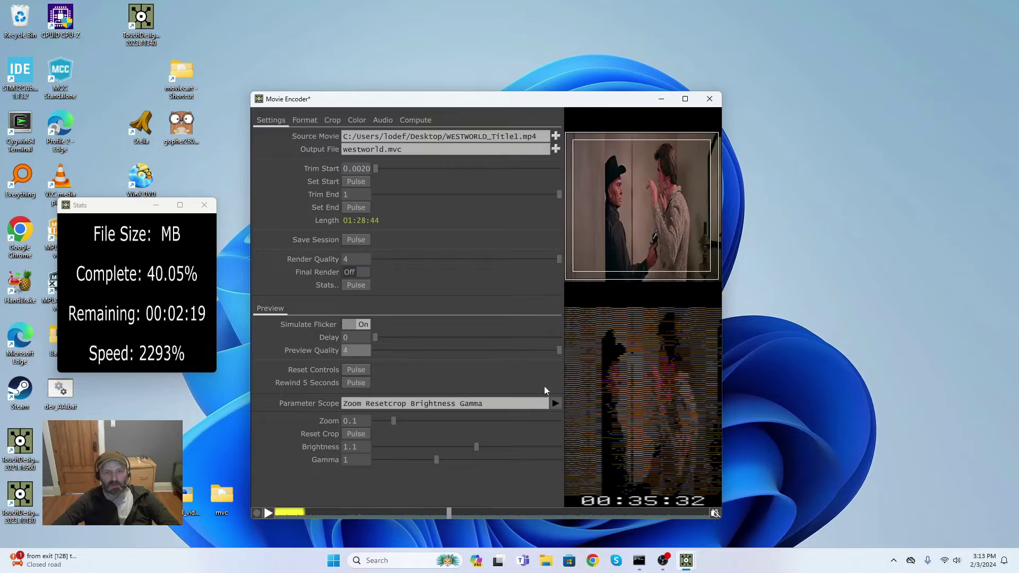
Try a gamma of 0.933 on the close-up at 01:04:14 and return it to 1.
left_click_drag(449, 512, 589, 510)
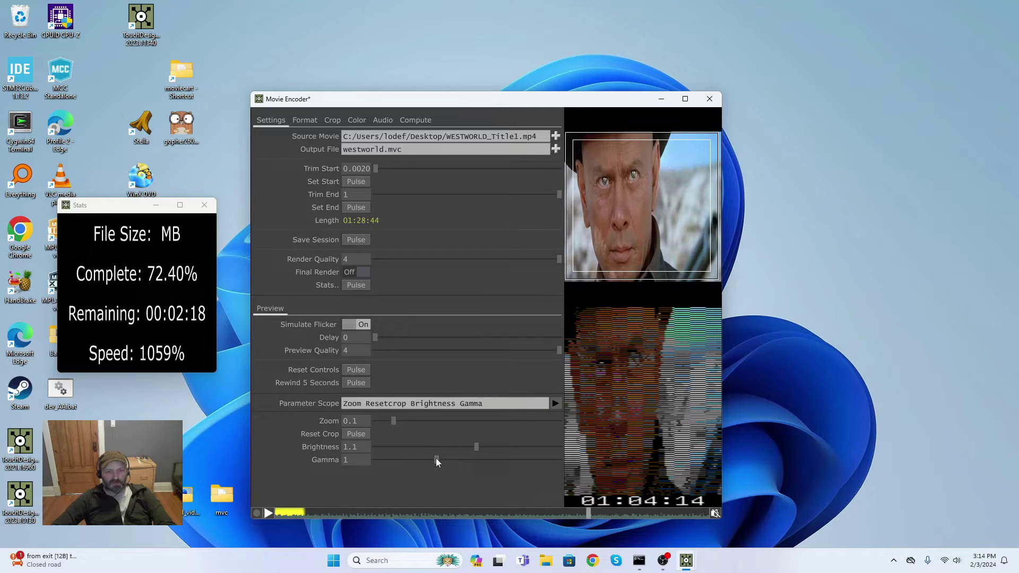
left_click_drag(436, 459, 416, 459)
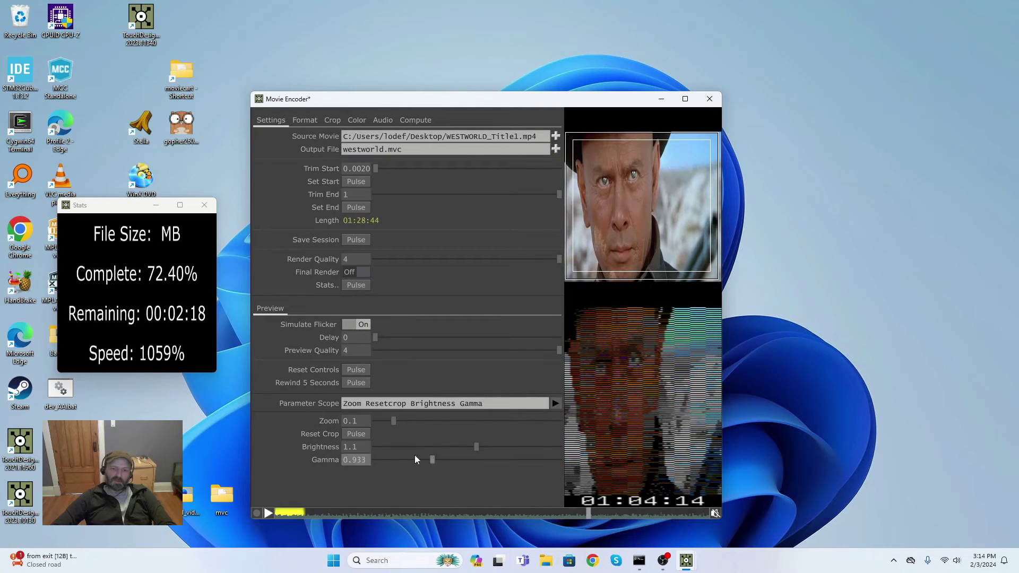
key("Return")
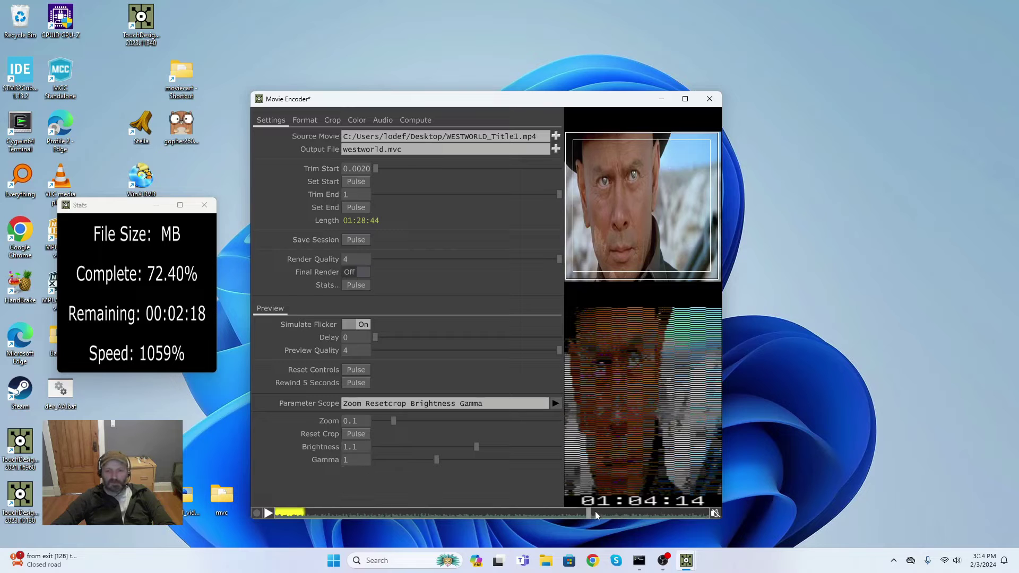
Try a brightness of 1.183 on the dark scene at 01:13:00 and reset the parameter to its default.
left_click_drag(587, 513, 632, 503)
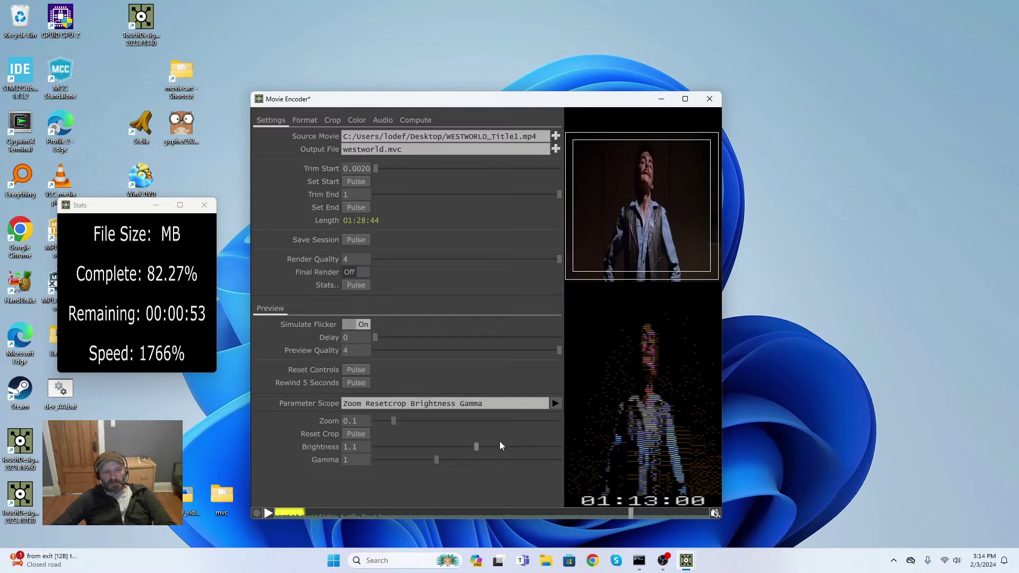
mouse_move(477, 448)
left_mouse_down()
mouse_move(559, 450)
mouse_move(482, 452)
left_mouse_up()
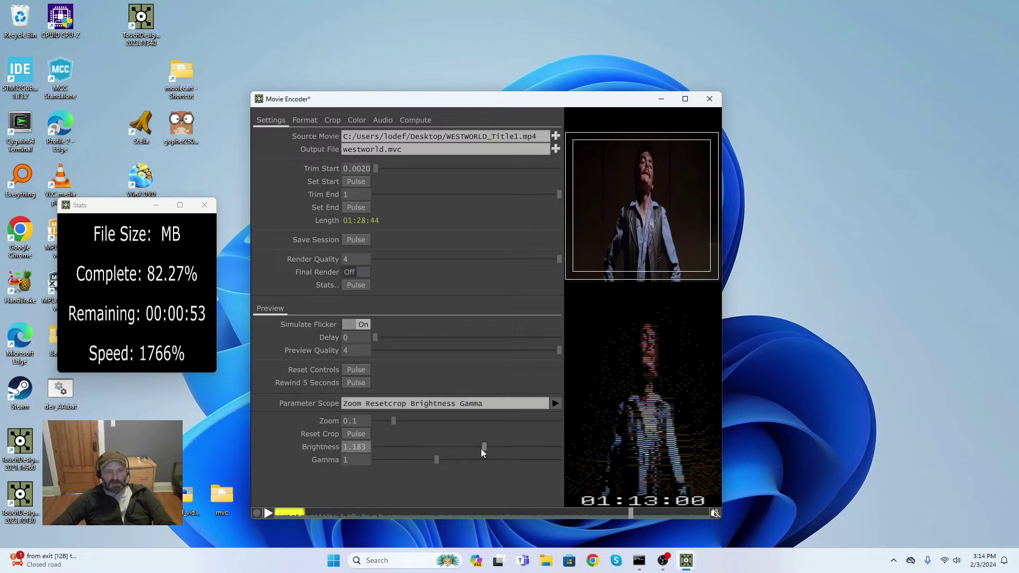
right_click(307, 449)
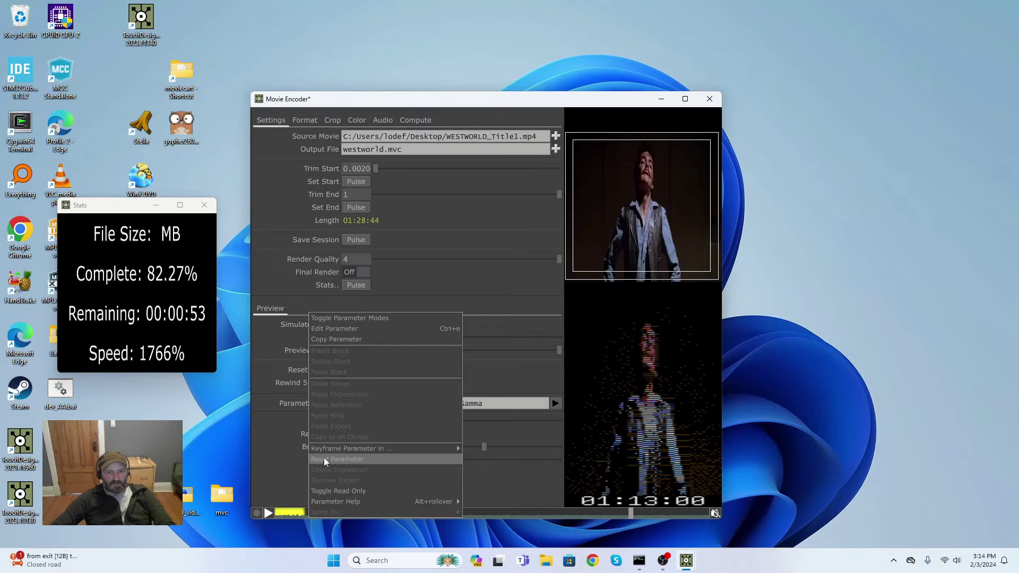
left_click(326, 460)
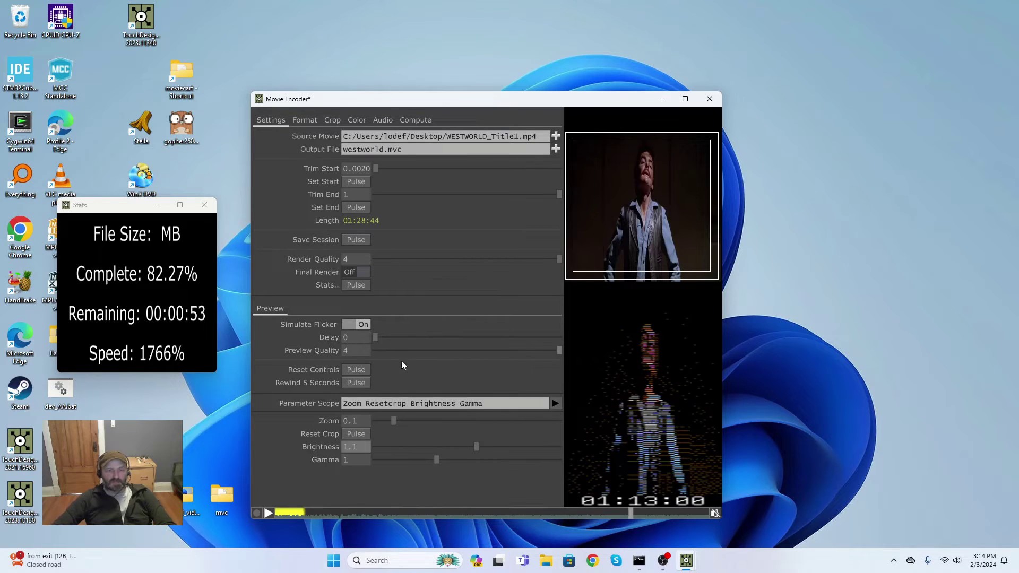
Examine the format, crop and color settings and the parameters available for the preview's parameter scope.
left_click(305, 121)
left_click(332, 121)
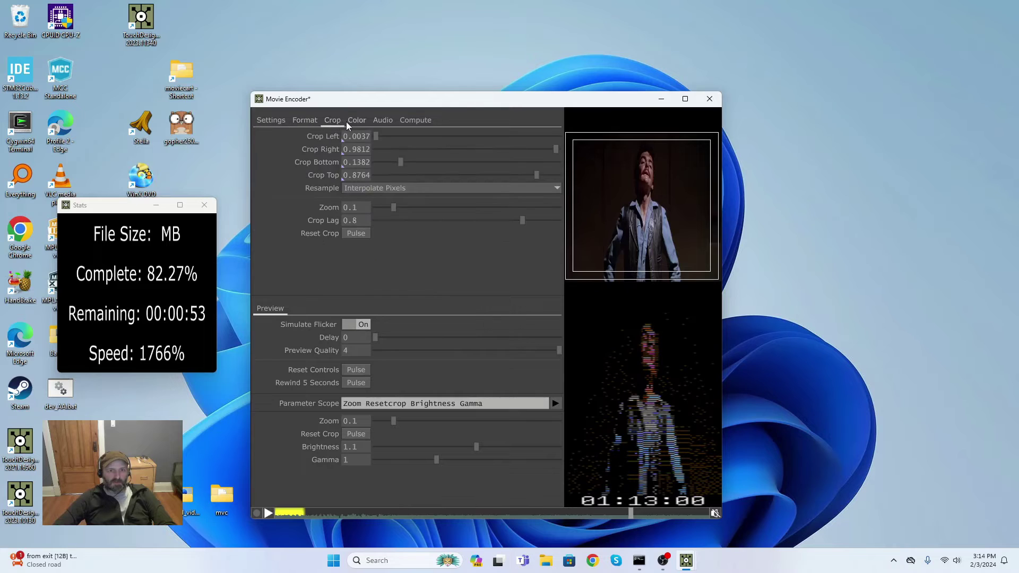
left_click(355, 122)
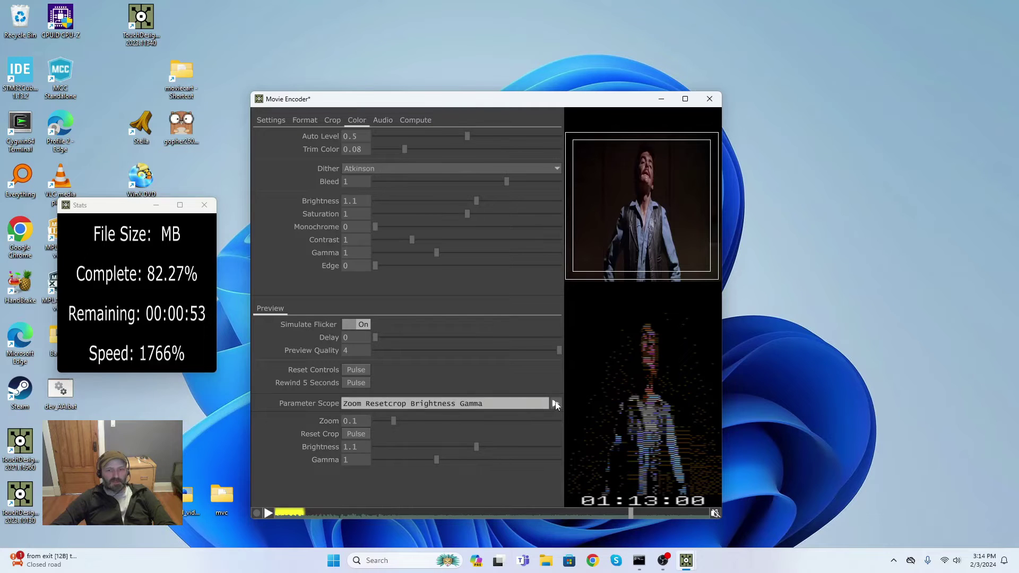
left_click(555, 403)
left_click(485, 484)
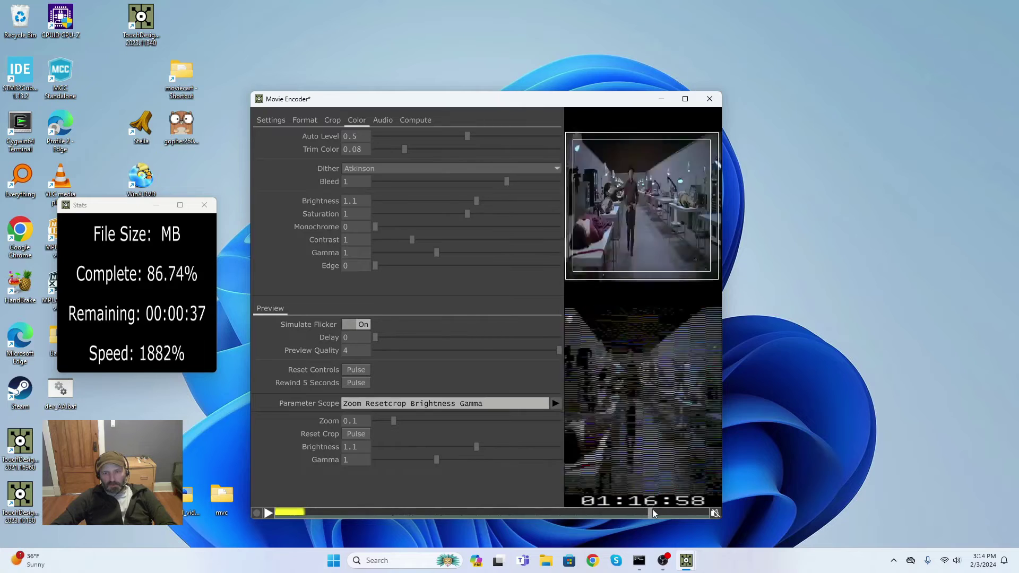
Check the preview at 01:24:39, in the last part of the movie, and go back to the street scene at 01:01:07.
left_click(683, 513)
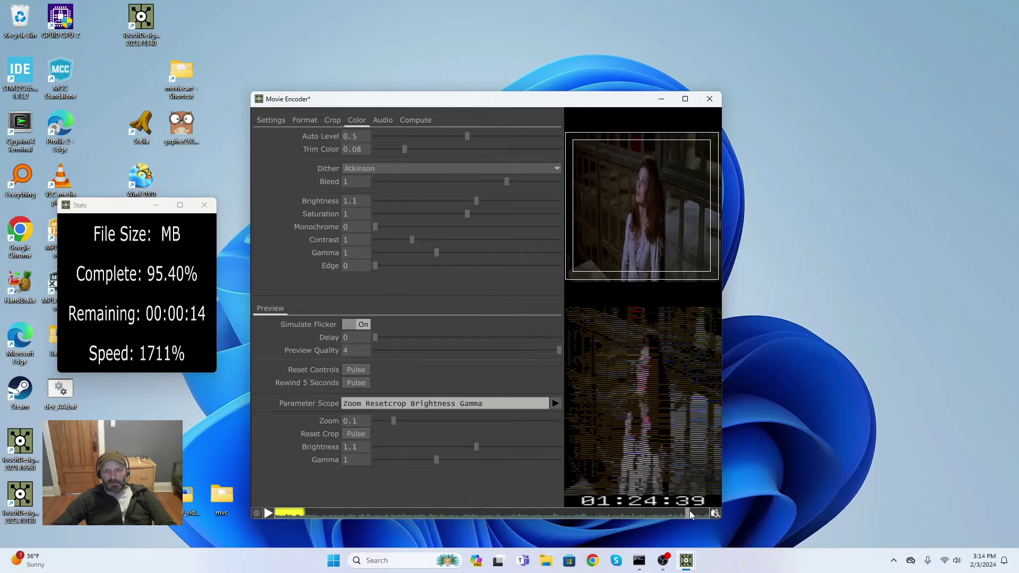
left_click(675, 513)
left_click_drag(675, 514, 572, 513)
Save the encoder session as westworld.toe in the moviecart encoder folder.
left_click(264, 121)
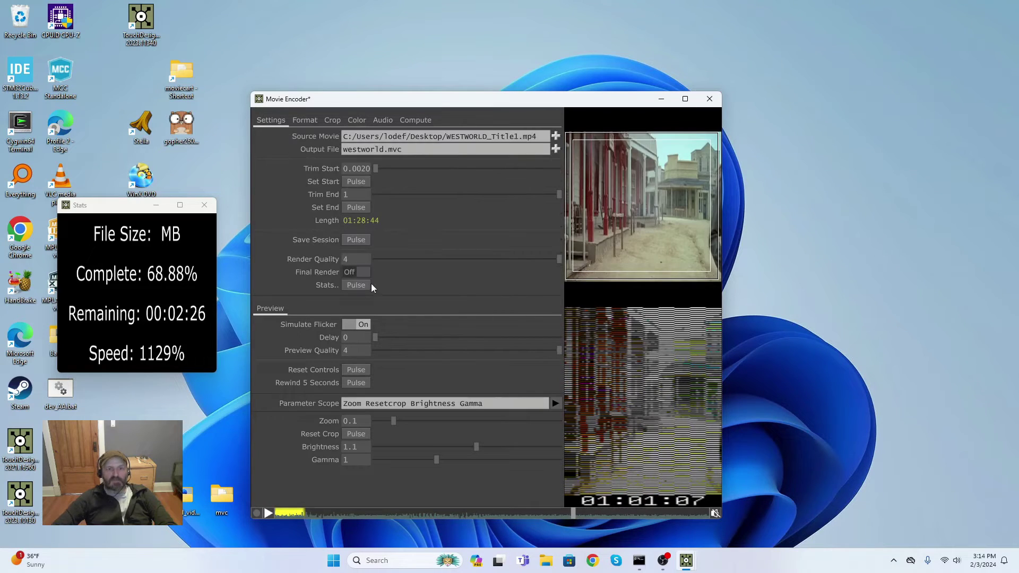
left_click(351, 242)
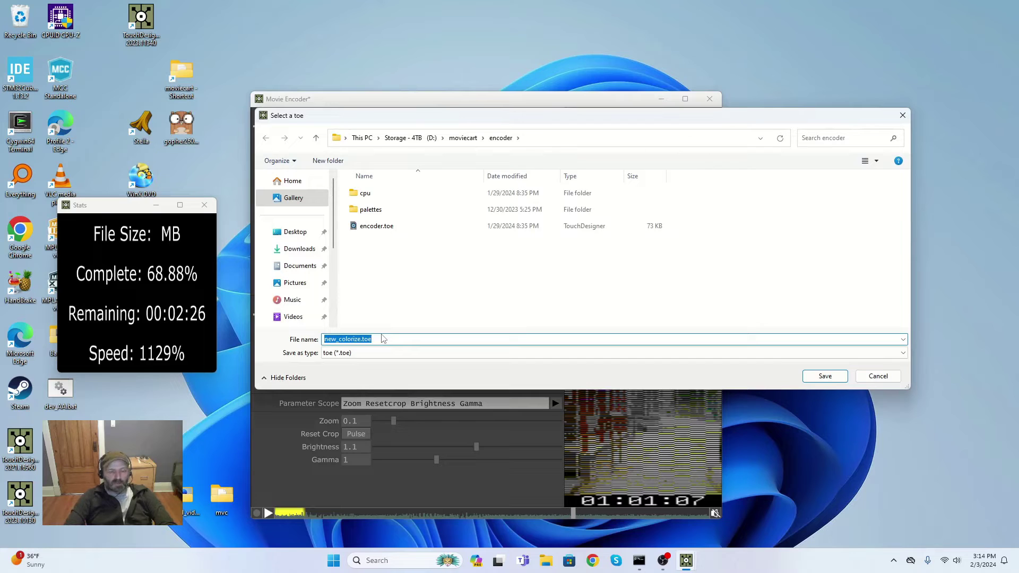
type("west")
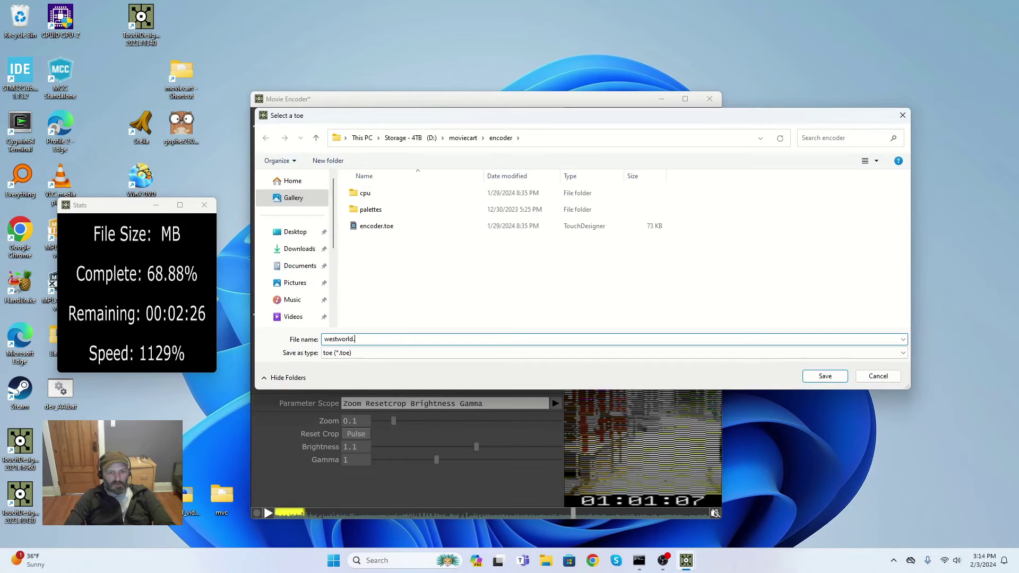
key("Return")
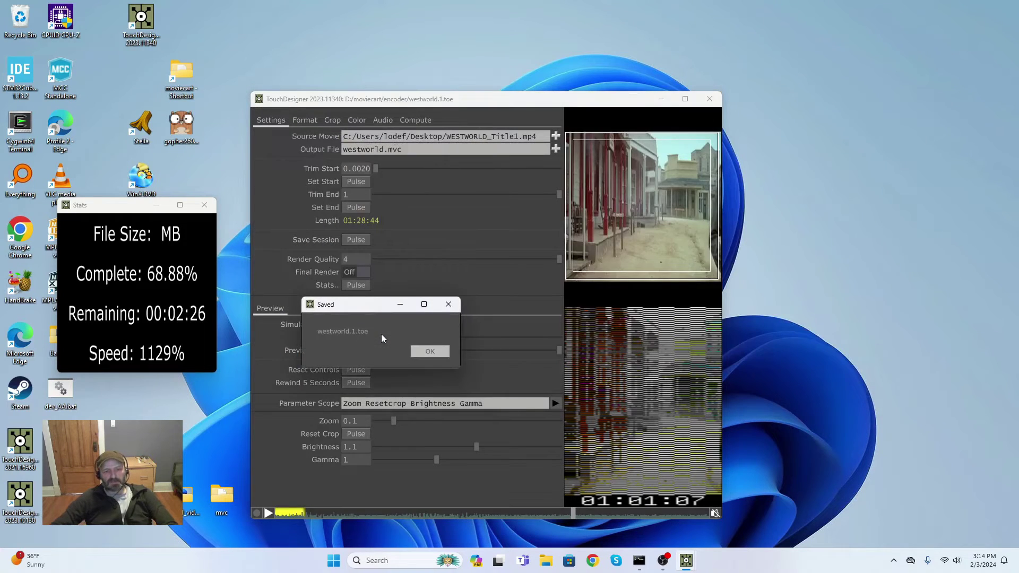
left_click(430, 351)
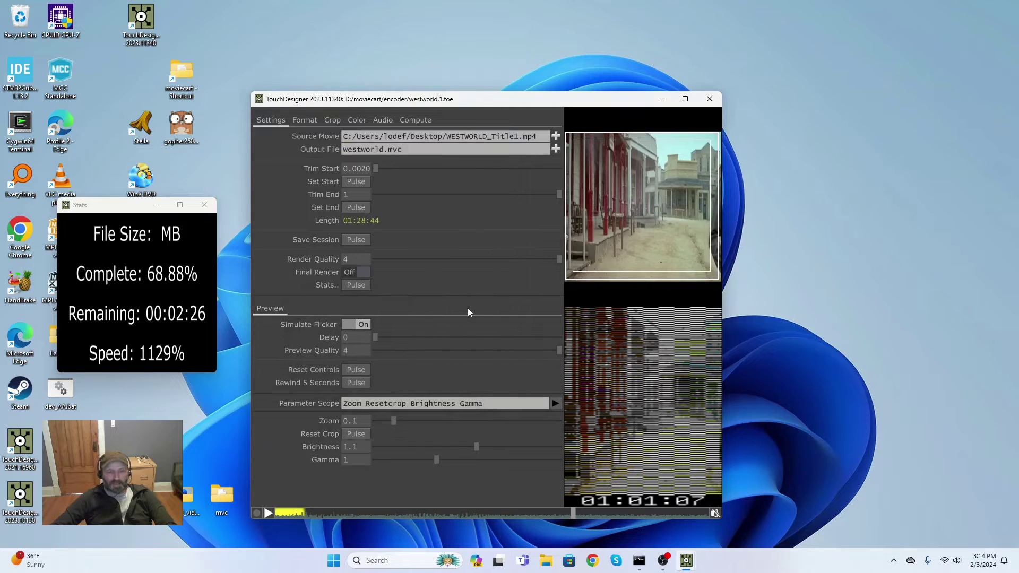
Leave the encoder dialog and examine the TouchDesigner operator network of project1.
key("Escape")
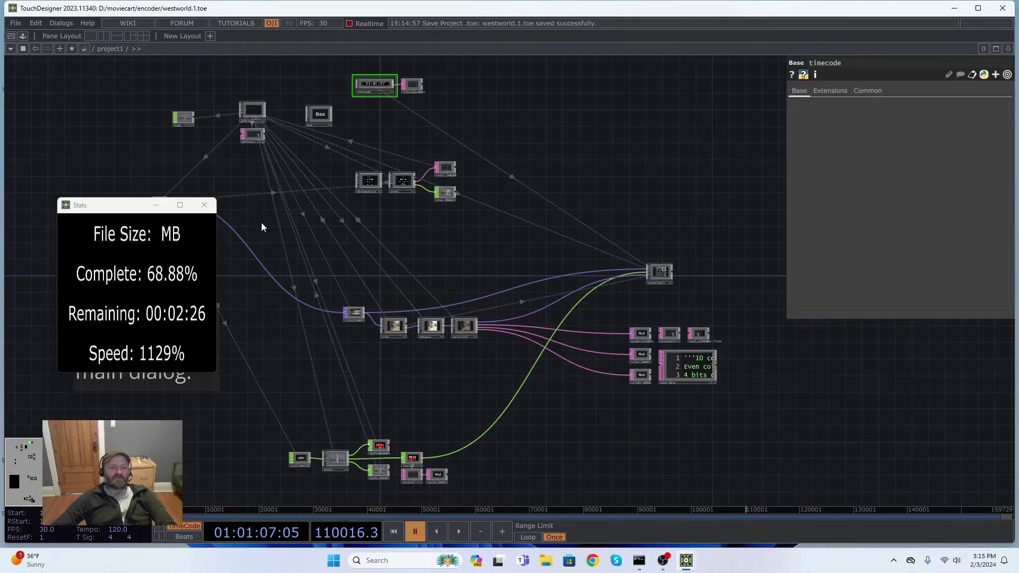
left_click_drag(261, 227, 321, 231)
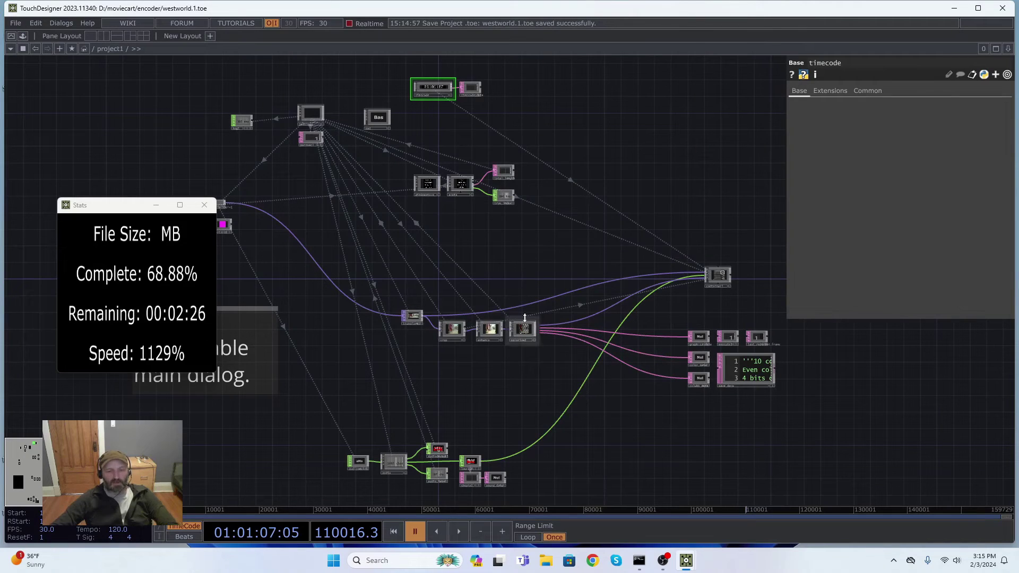
scroll(510, 330, "up", 10)
key("h")
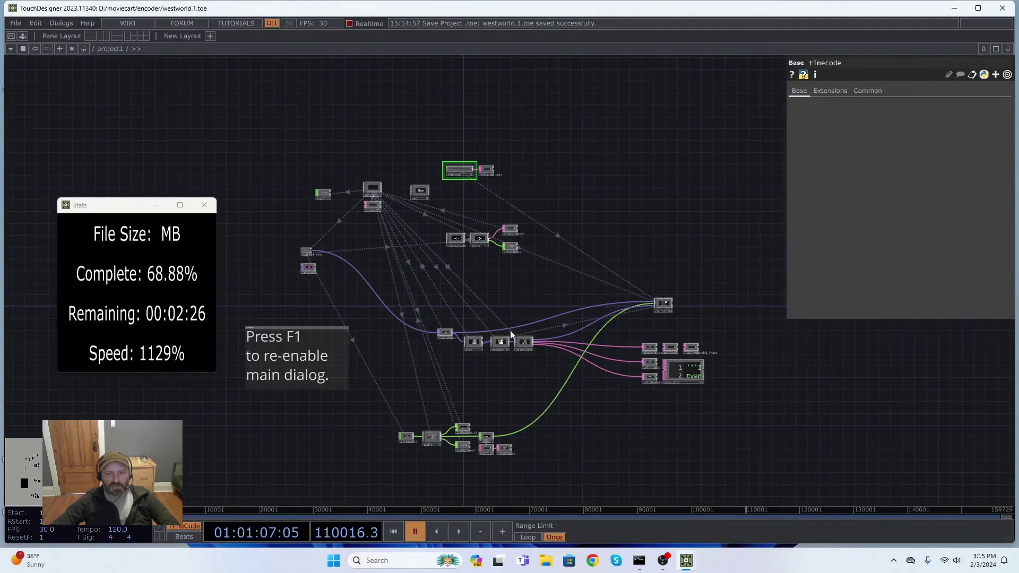
scroll(487, 224, "up", 10)
scroll(487, 225, "down", 10)
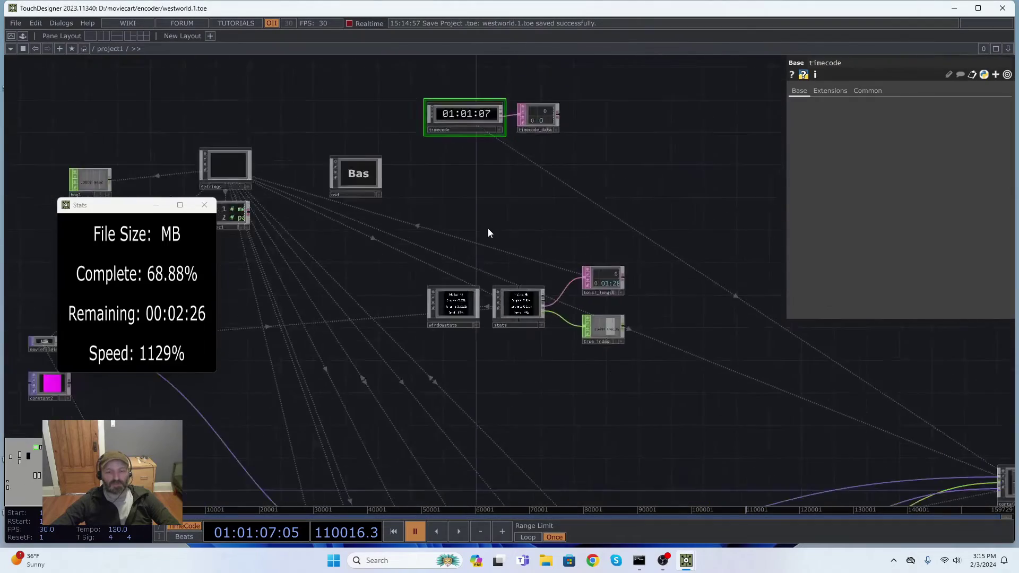
left_click_drag(527, 326, 495, 252)
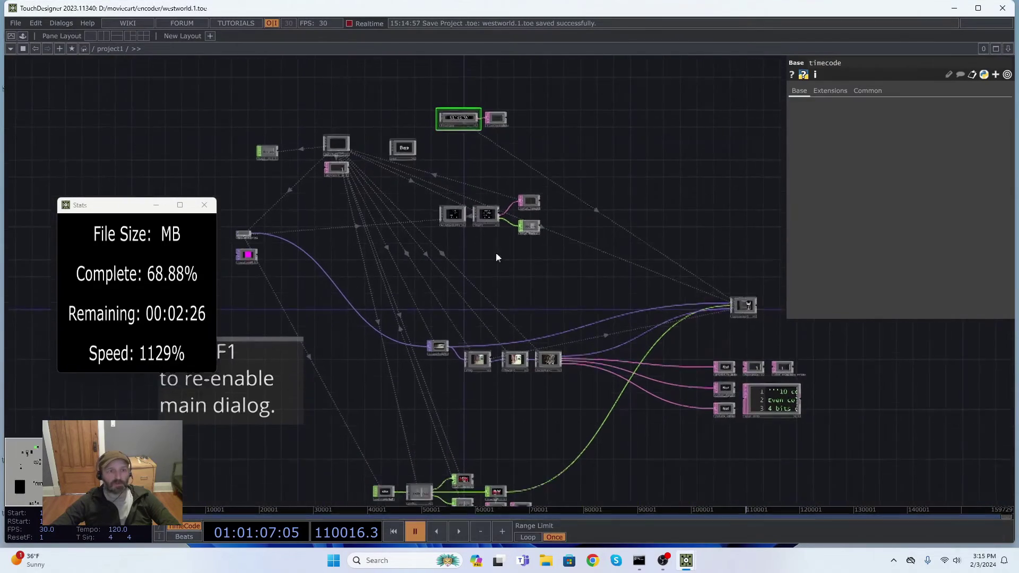
Examine the gpu component inside colorize2, including the glsl4 compute shader code.
left_click(129, 50)
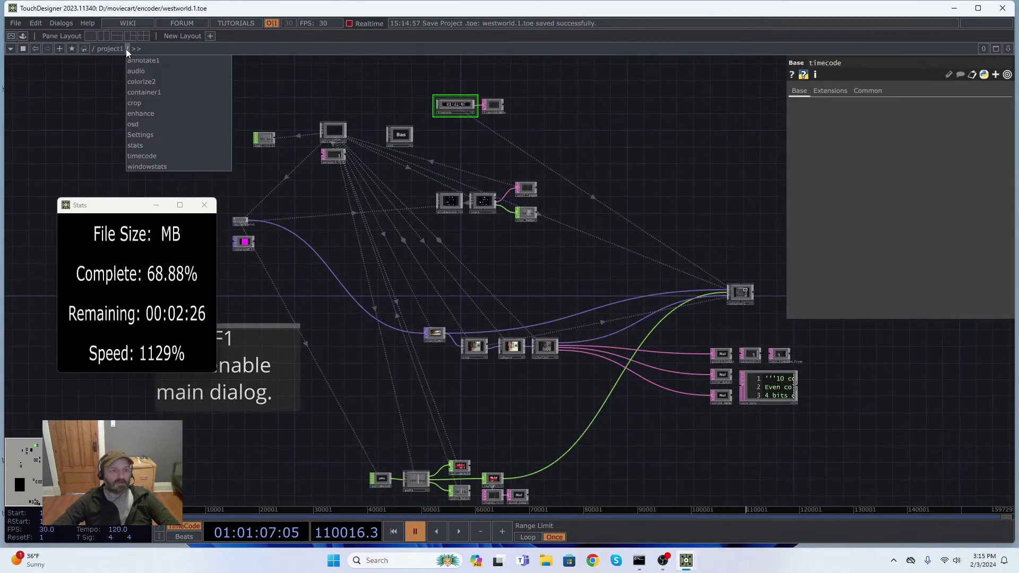
left_click(156, 82)
scroll(313, 202, "up", 6)
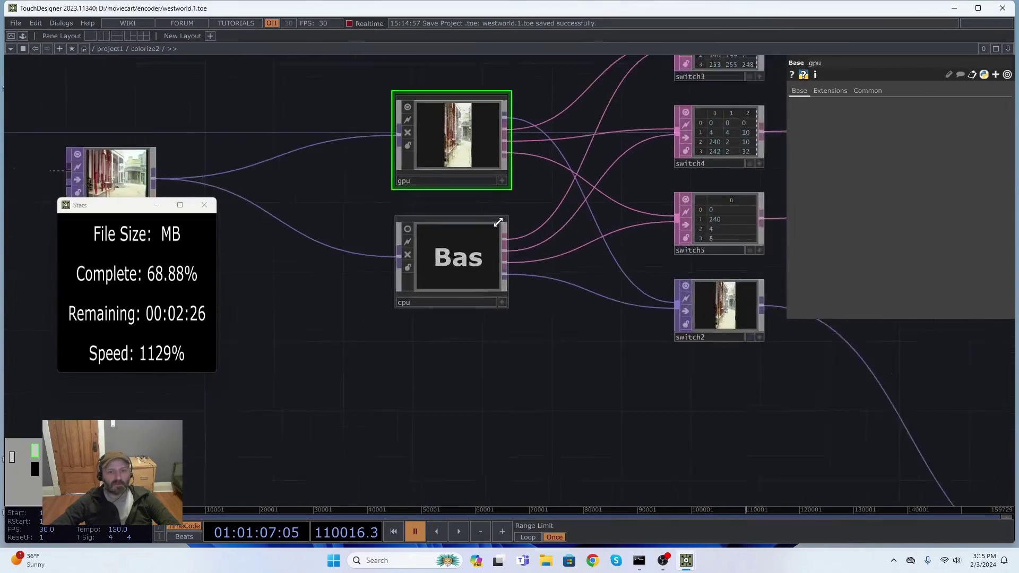
scroll(432, 129, "up", 2)
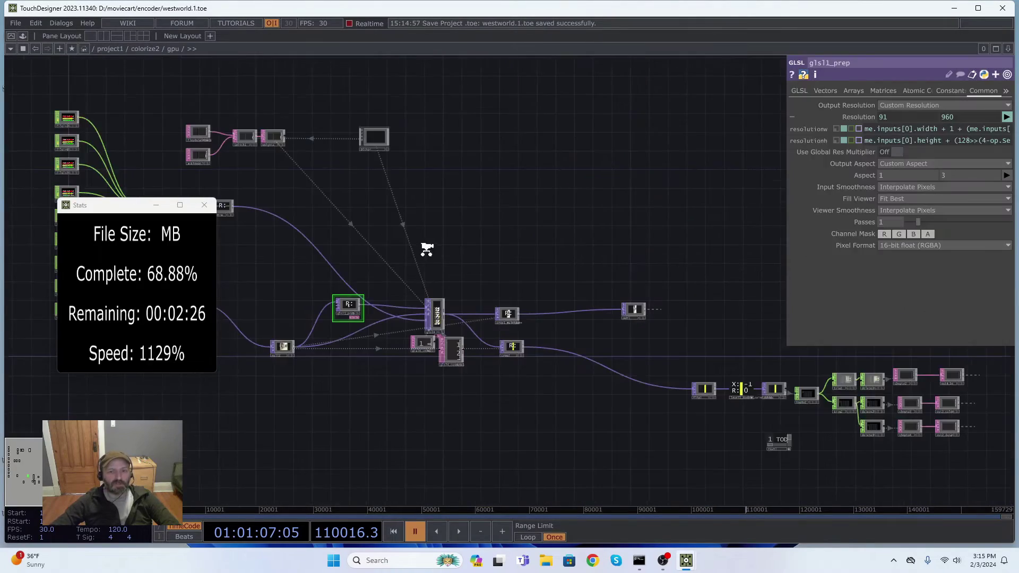
scroll(427, 249, "up", 8)
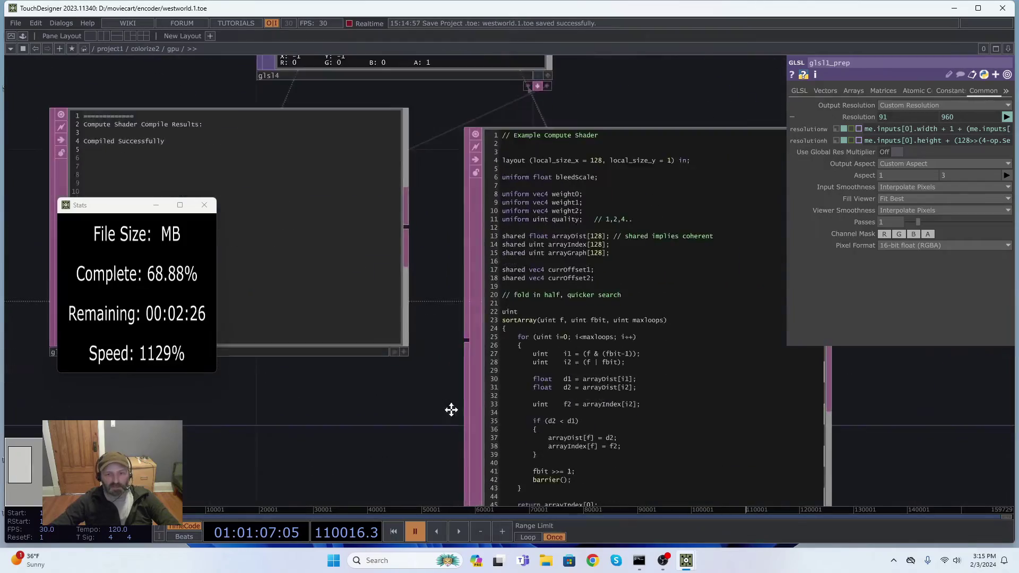
scroll(417, 345, "down", 8)
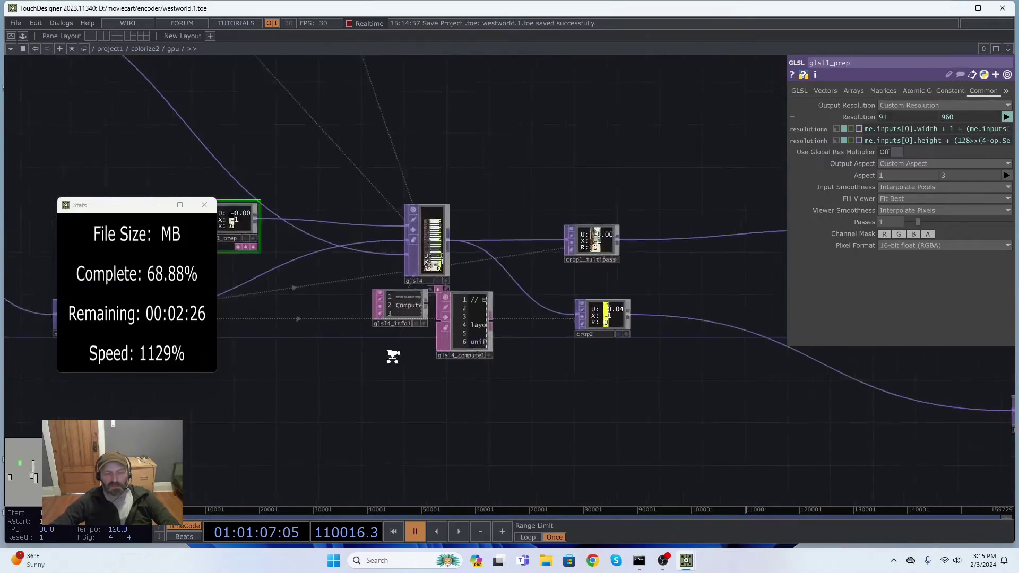
scroll(393, 357, "up", 8)
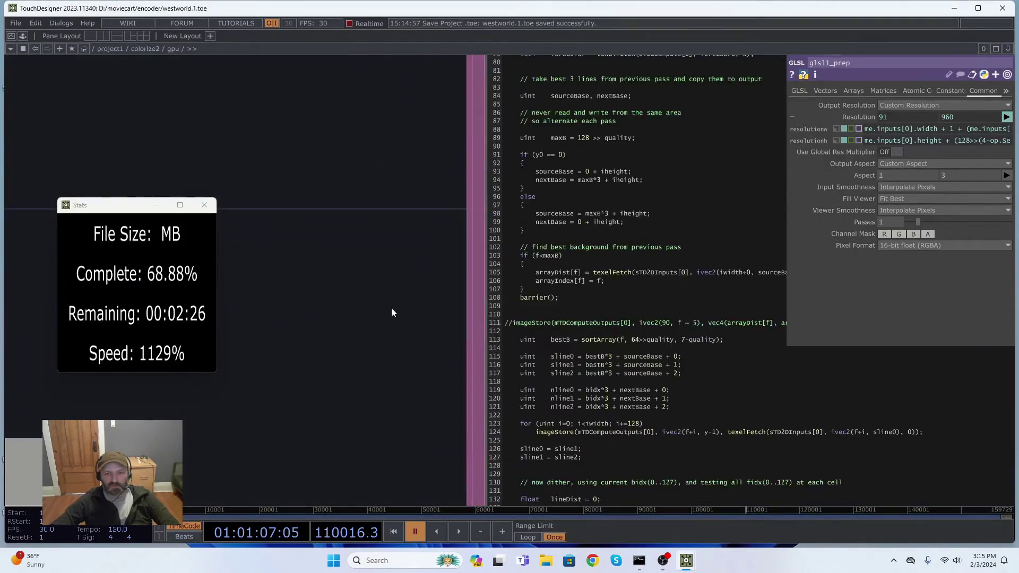
scroll(391, 312, "down", 6)
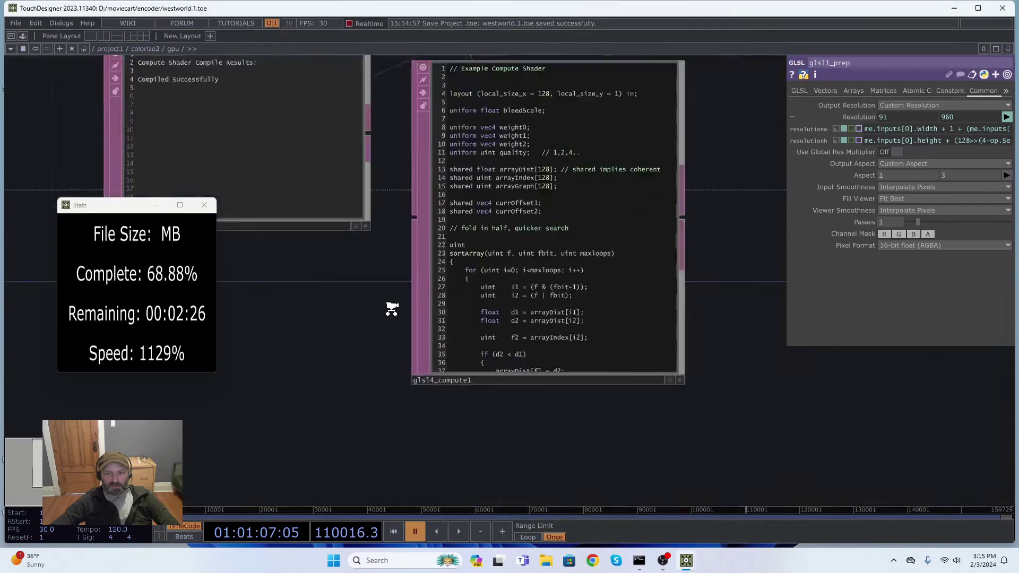
scroll(392, 309, "down", 6)
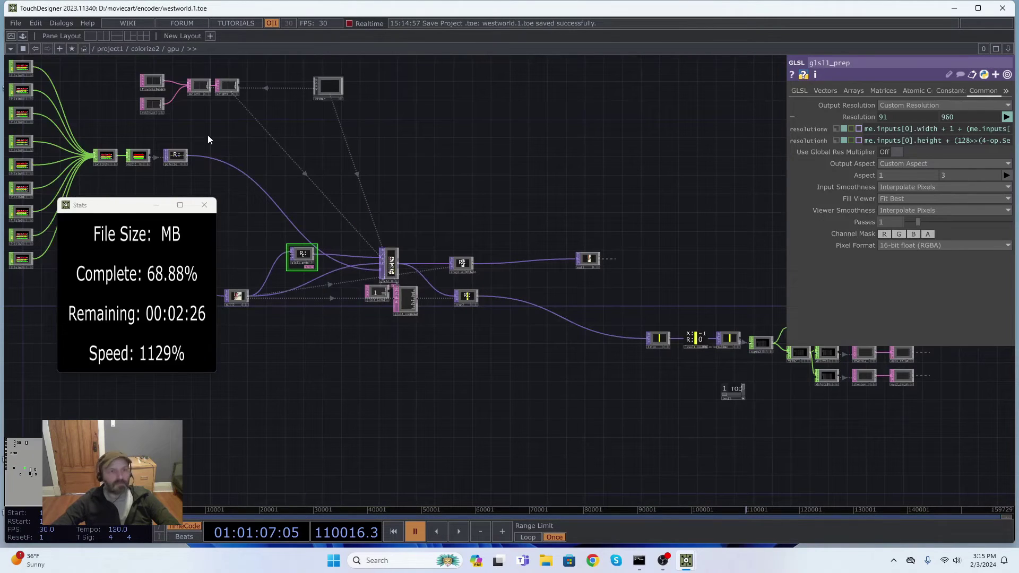
Return to project1, bring back the Movie Encoder dialog and start the final render.
left_click(111, 52)
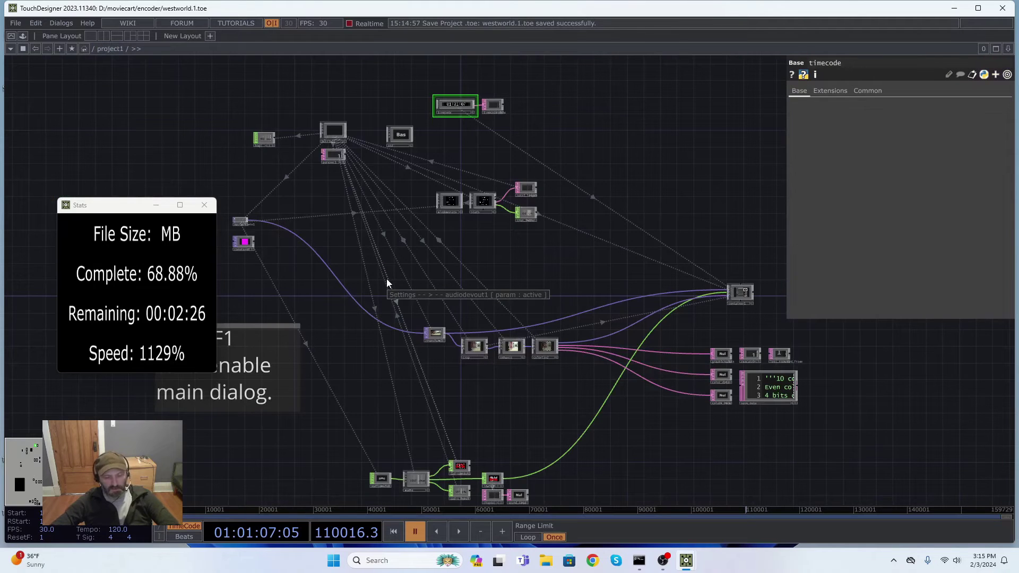
key("F1")
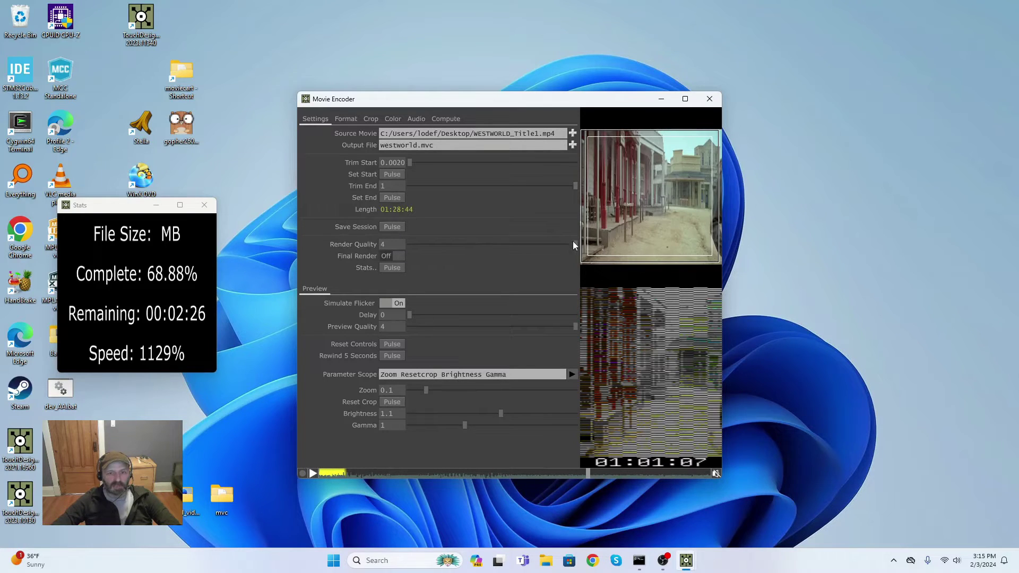
left_click(396, 257)
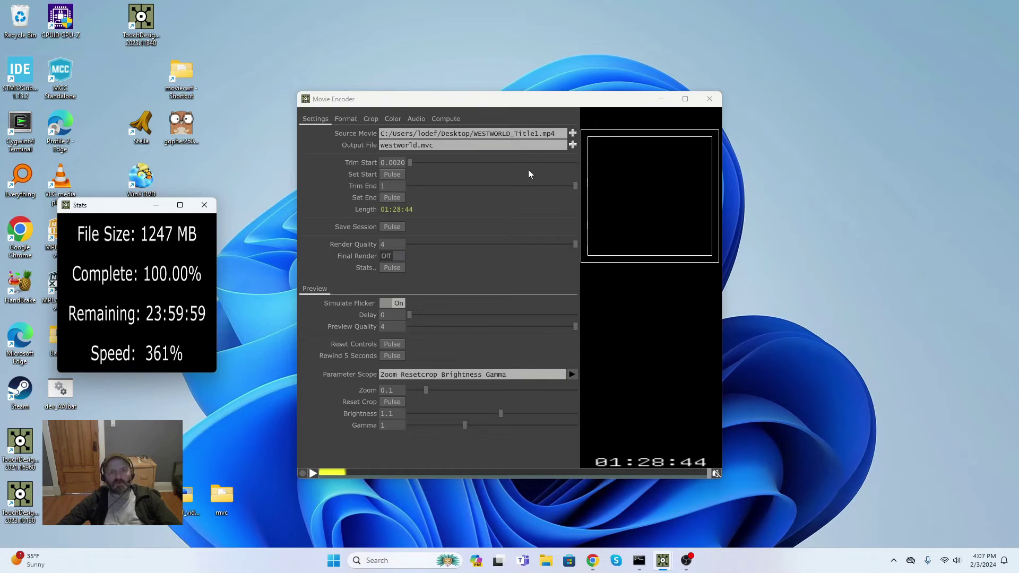
Play the rendered westworld.mvc from the encoder folder in the Gopher2600 emulator and move its window clear of the file list.
left_click(572, 145)
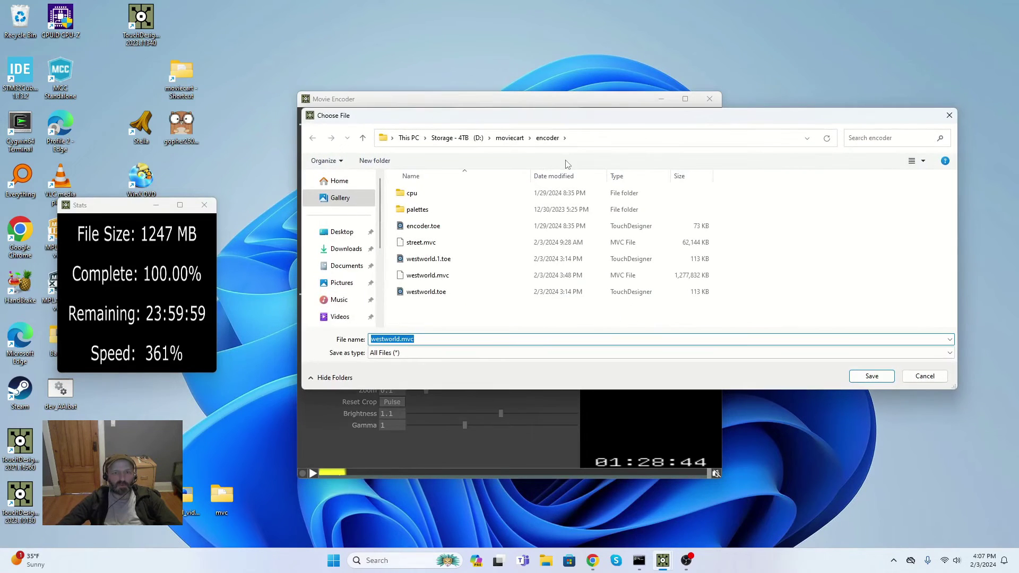
left_click(428, 276)
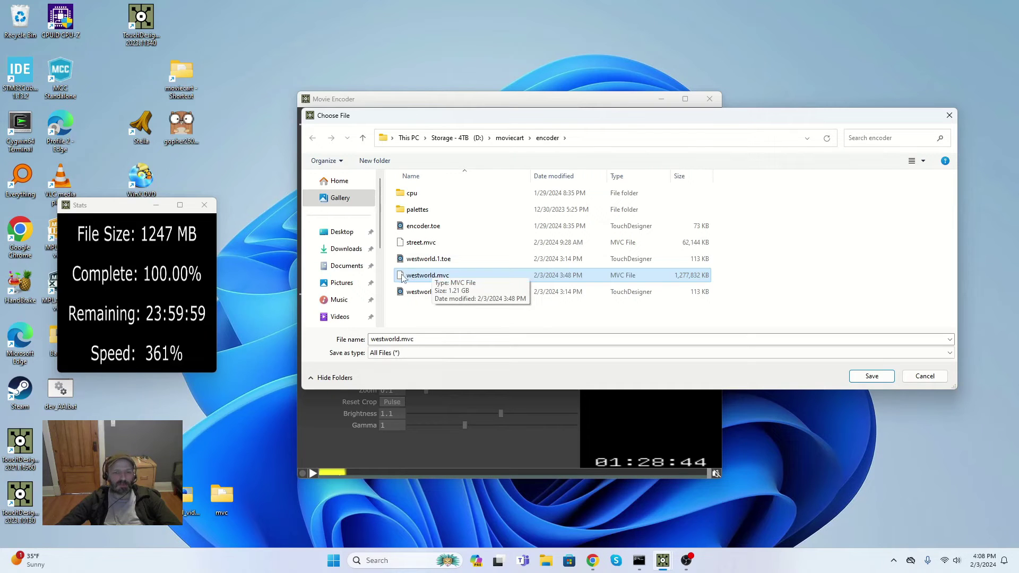
left_click_drag(401, 278, 183, 134)
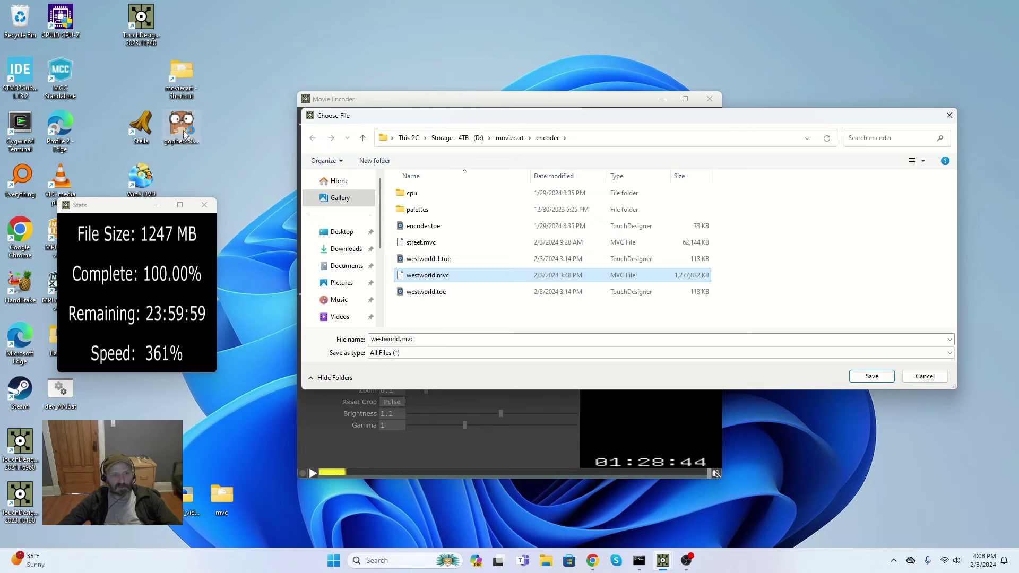
left_click_drag(233, 90, 407, 74)
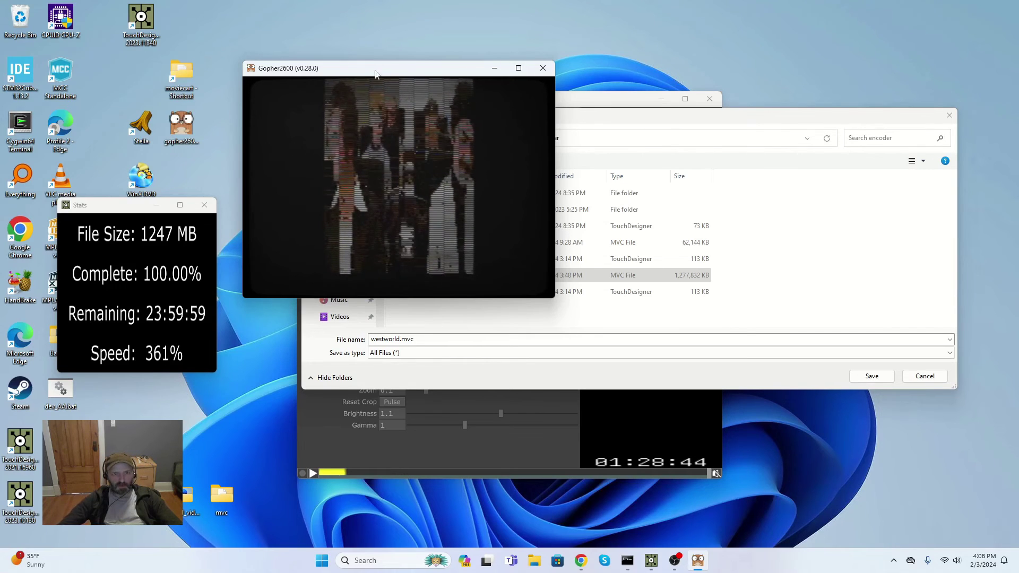
left_click_drag(375, 73, 182, 67)
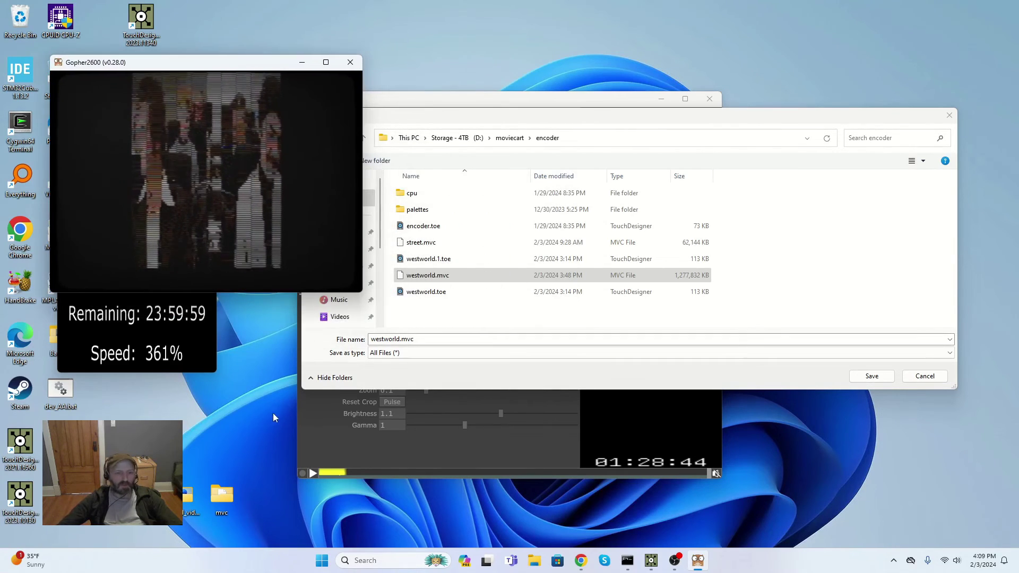
Cancel the output file selection and move the Movie Encoder window beside the emulator.
left_click(297, 406)
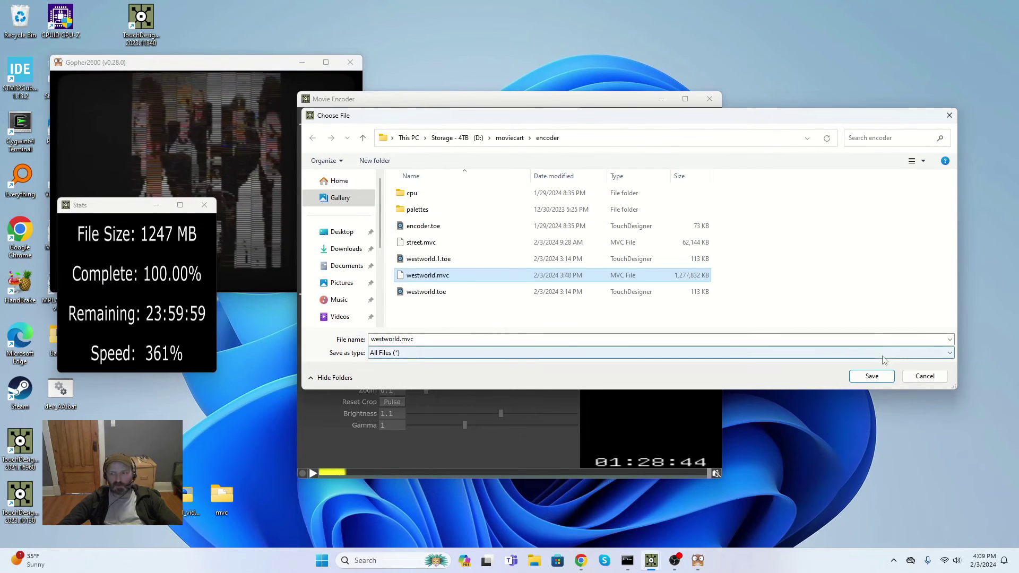
left_click(931, 376)
left_click_drag(517, 101, 598, 83)
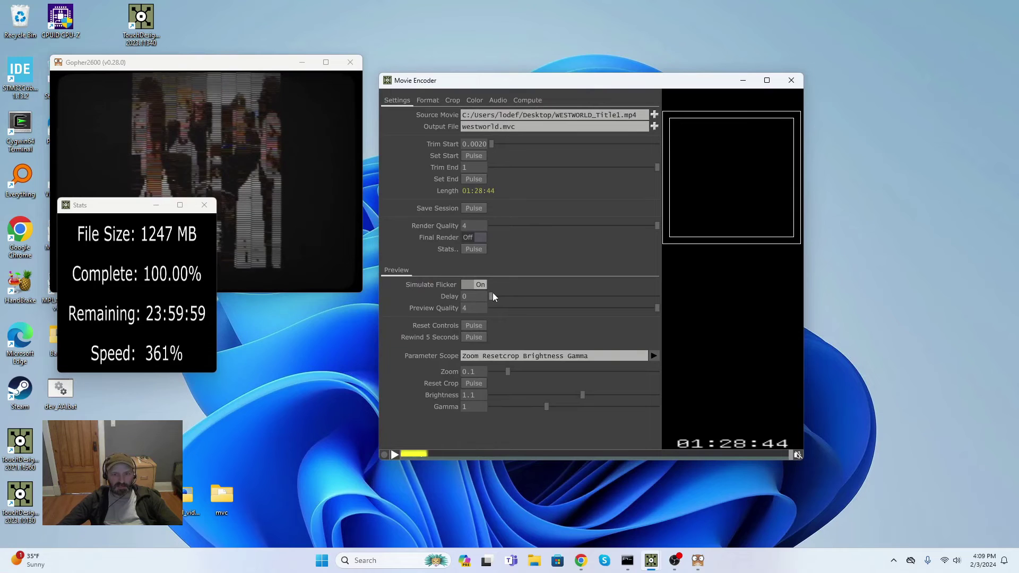
Set the preview delay to 0.62 and move the preview to 00:46:35.
left_click_drag(493, 296, 594, 297)
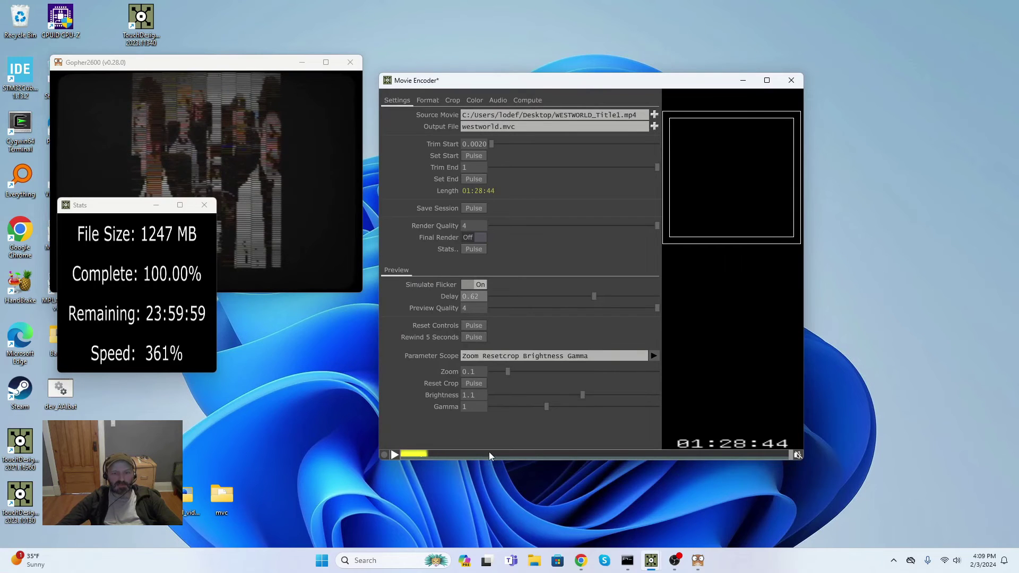
left_click_drag(489, 451, 606, 454)
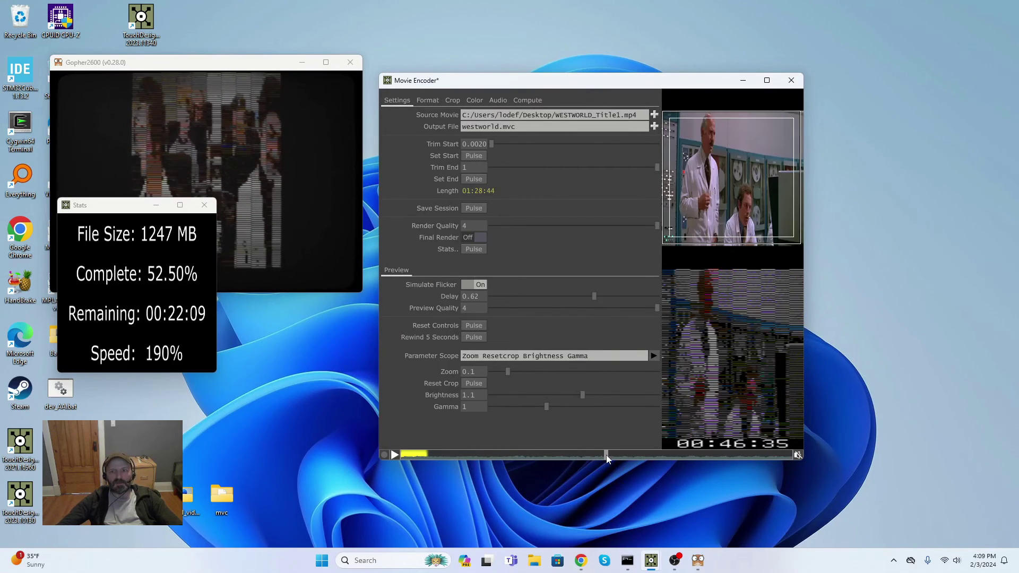
Review the crop and color settings, view the scene at 00:43:35 and return to the general settings.
left_click(455, 103)
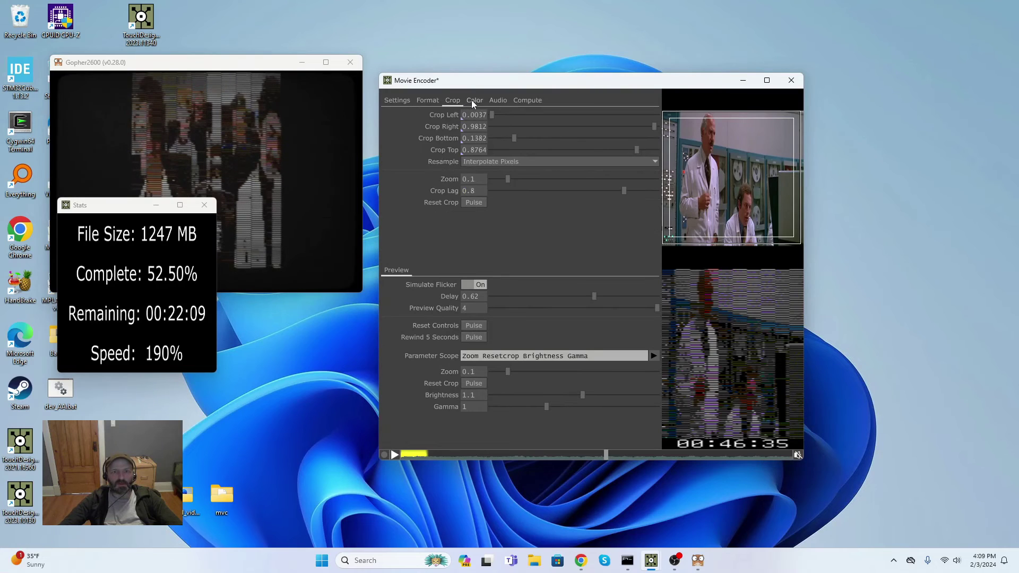
left_click(475, 102)
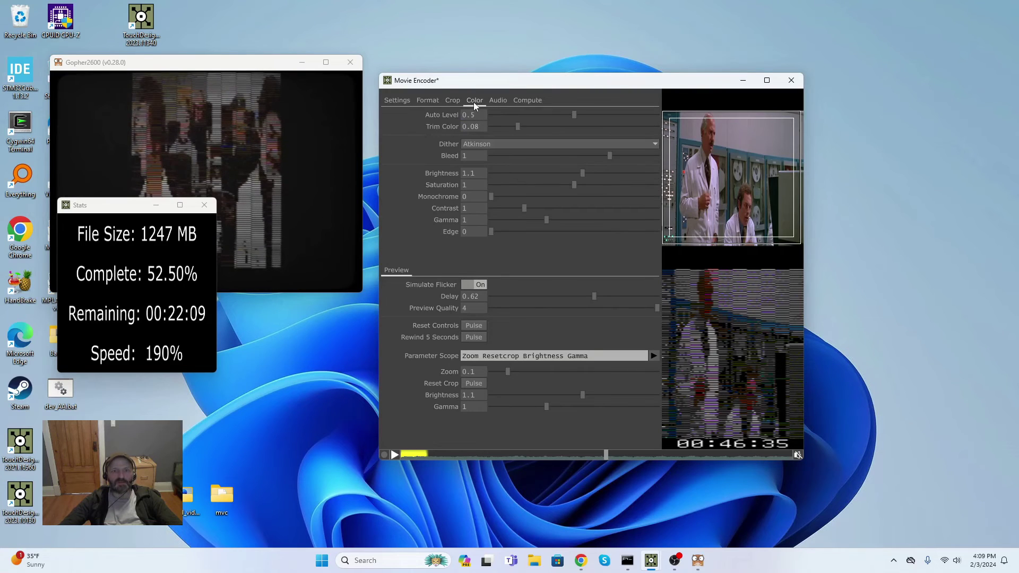
left_click(594, 455)
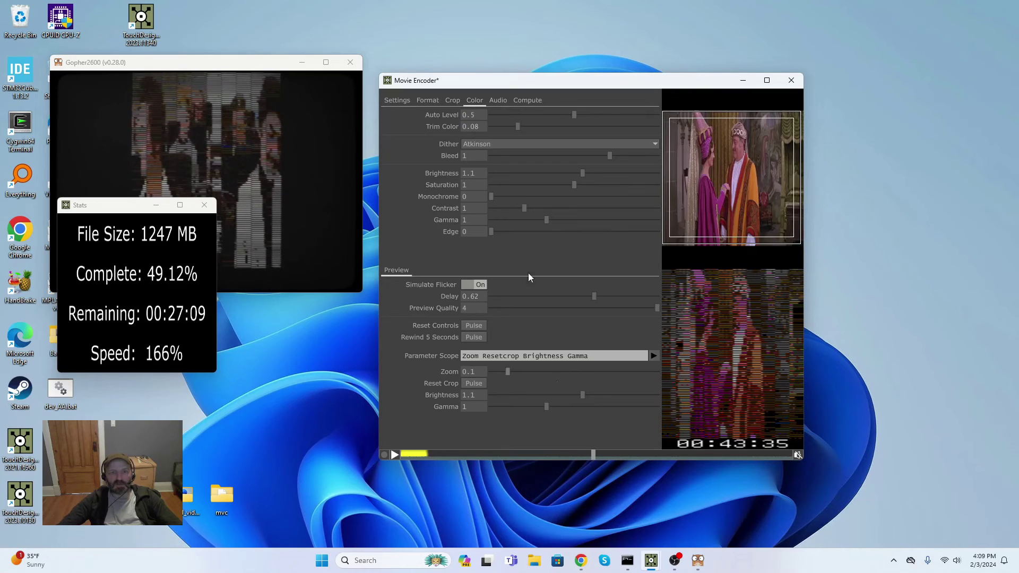
left_click(403, 103)
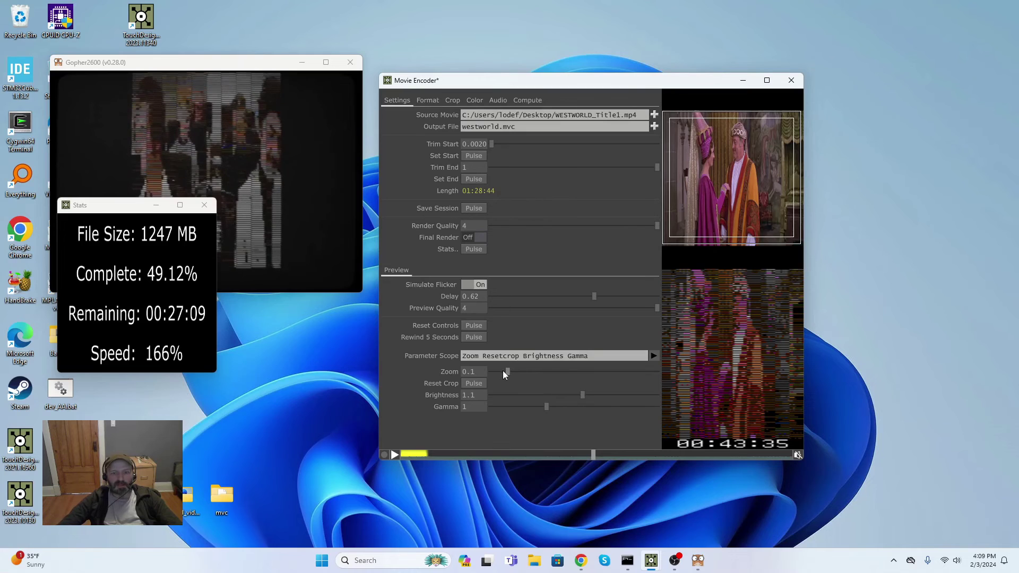
Set the crop zoom to 0.285 and shift the crop frame upward over the two robed figures in the source preview.
left_click_drag(507, 371, 538, 371)
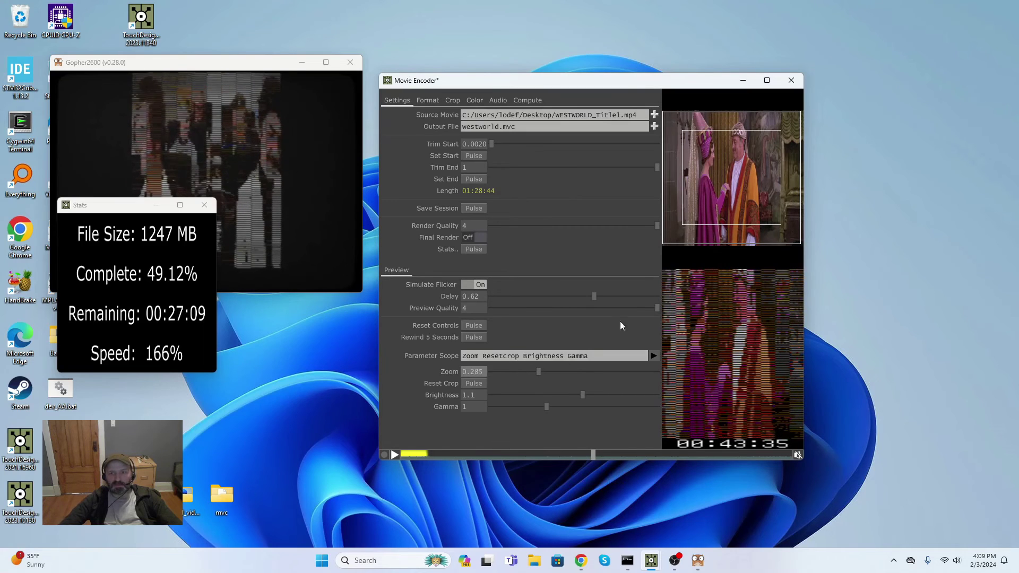
mouse_move(714, 202)
left_mouse_down()
mouse_move(714, 180)
mouse_move(705, 188)
left_mouse_up()
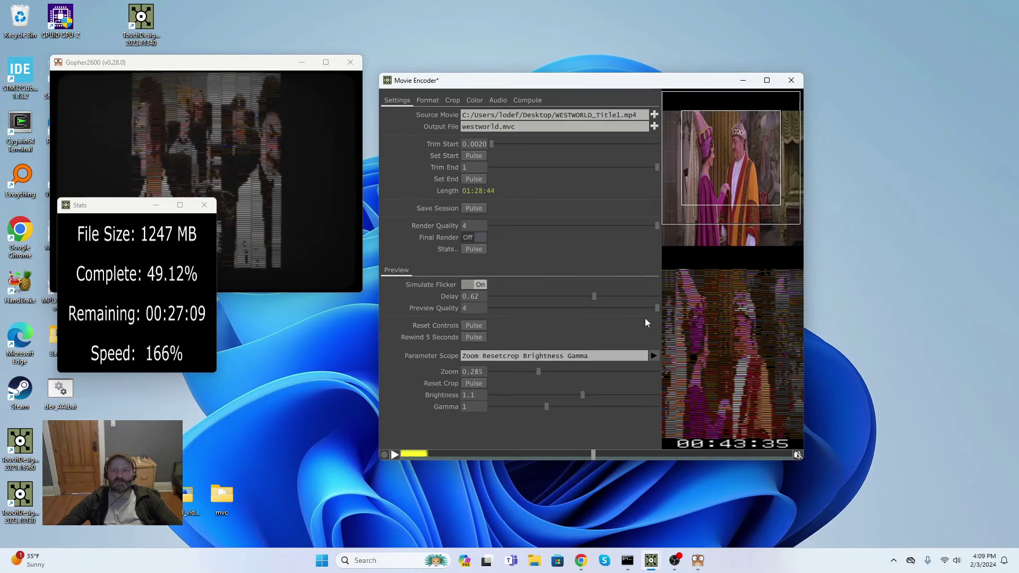
left_click_drag(729, 222, 728, 196)
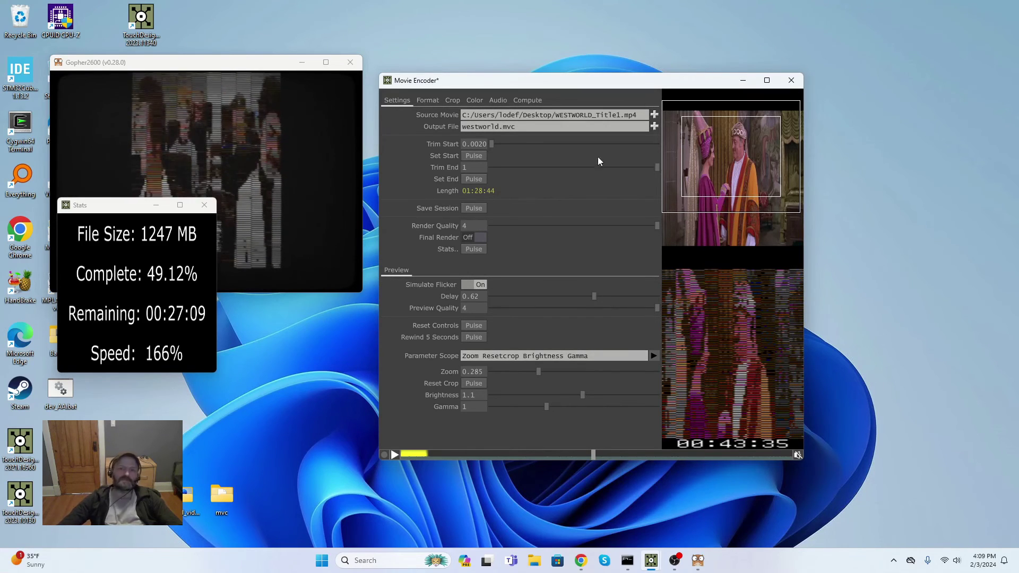
Move the preview to 01:13:58 and play the scene in short bursts up to 01:14:05, pausing to examine the encoded picture.
left_click_drag(594, 457, 727, 453)
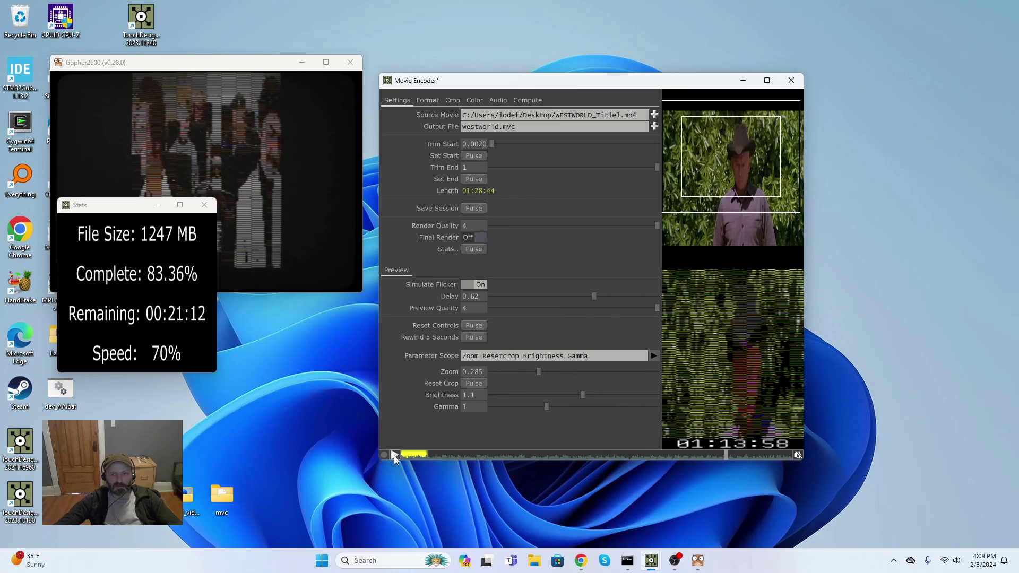
left_click(394, 455)
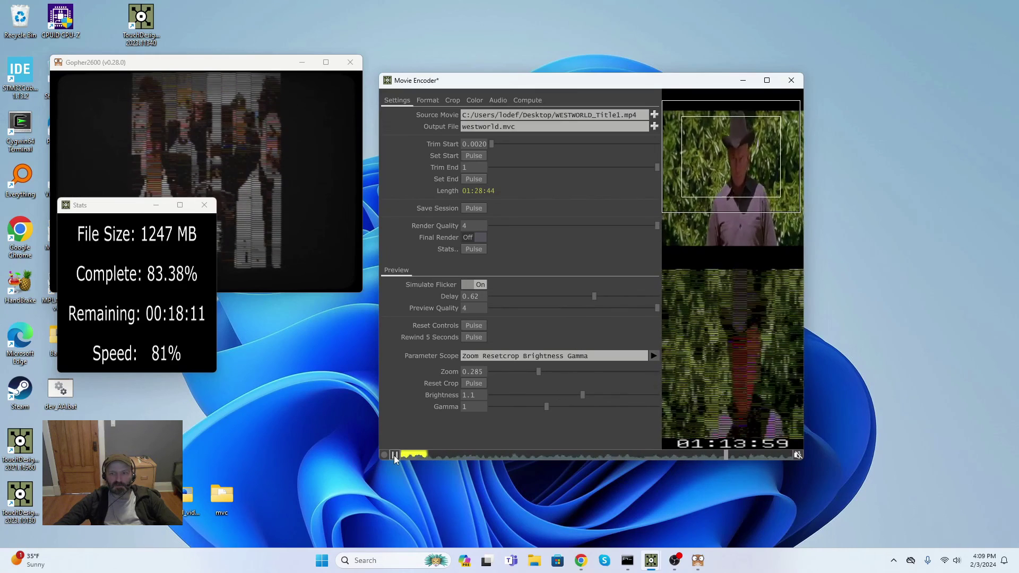
left_click(394, 455)
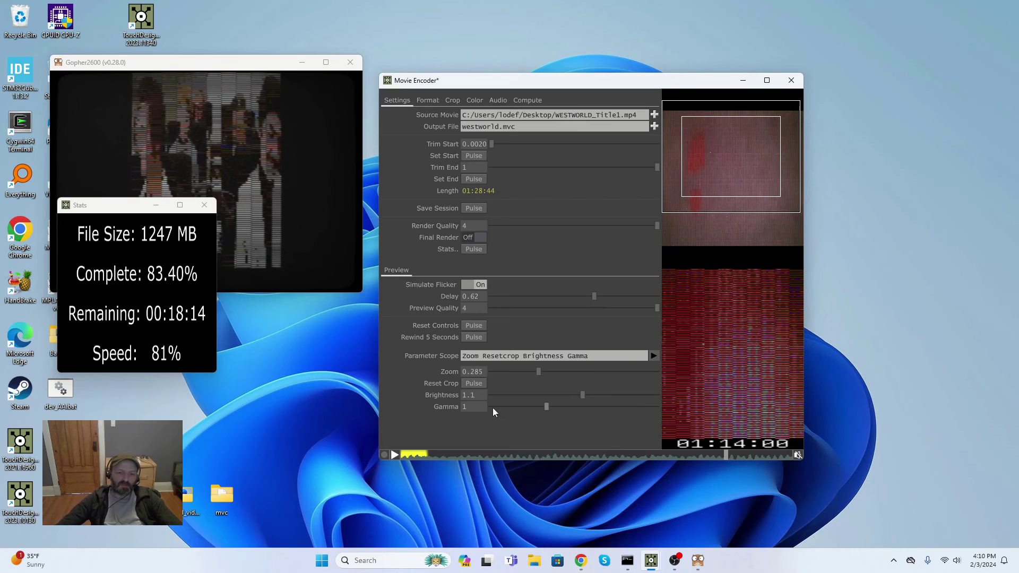
left_click(395, 454)
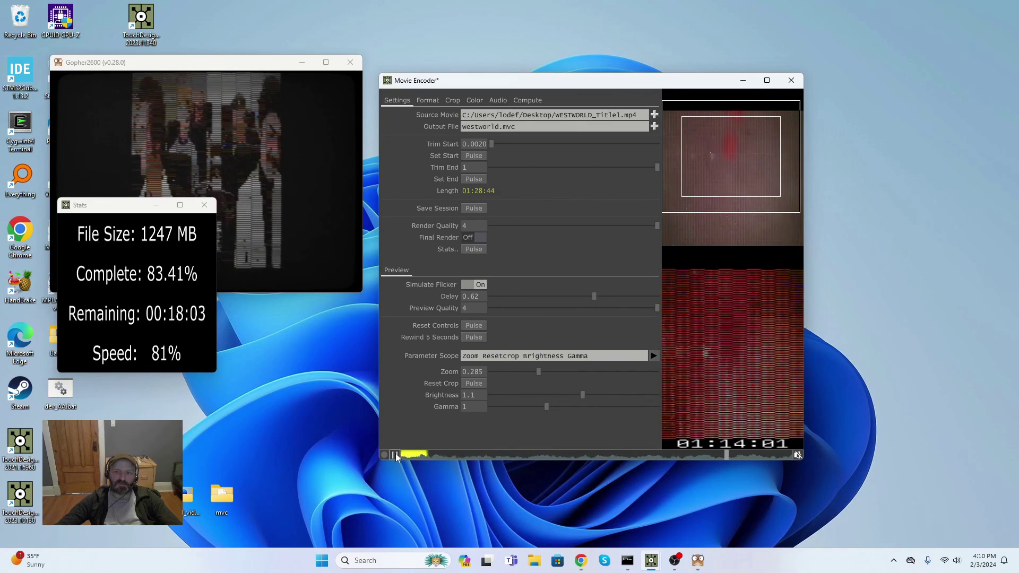
left_click(394, 455)
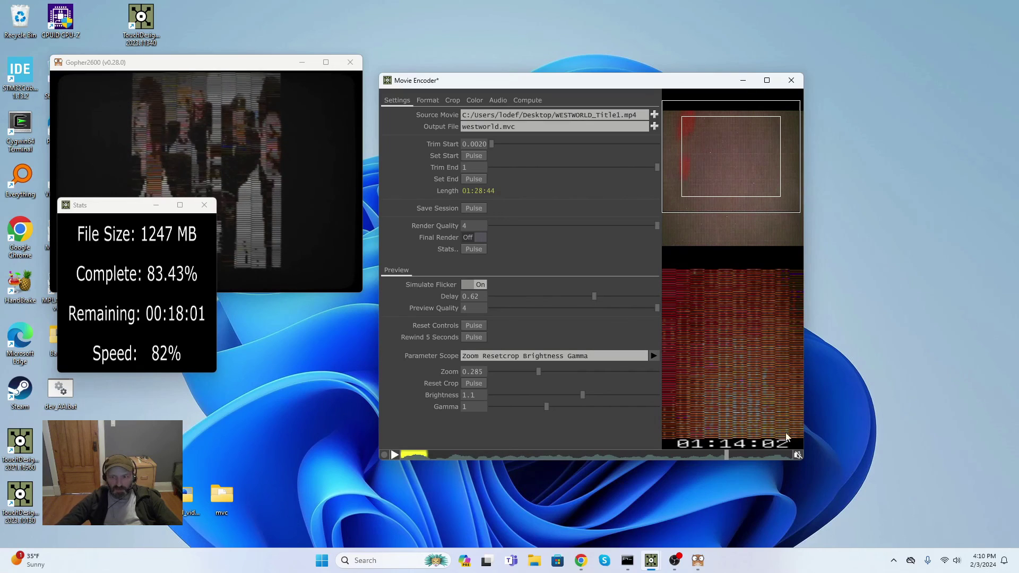
left_click(395, 455)
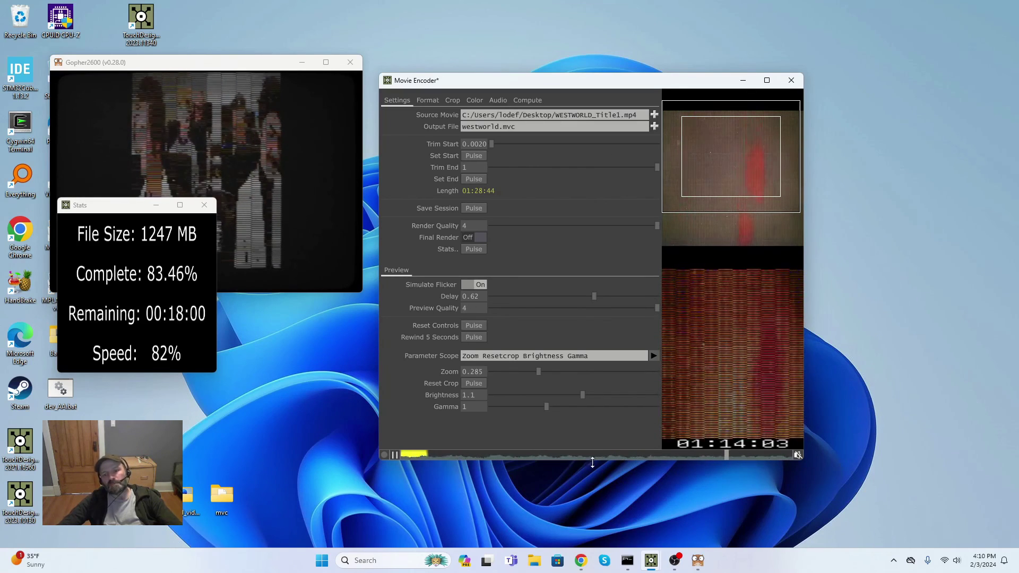
left_click(394, 454)
Move the Stats window below the emulator and shift the emulator window slightly up so that they do not overlap.
left_click_drag(116, 211, 188, 304)
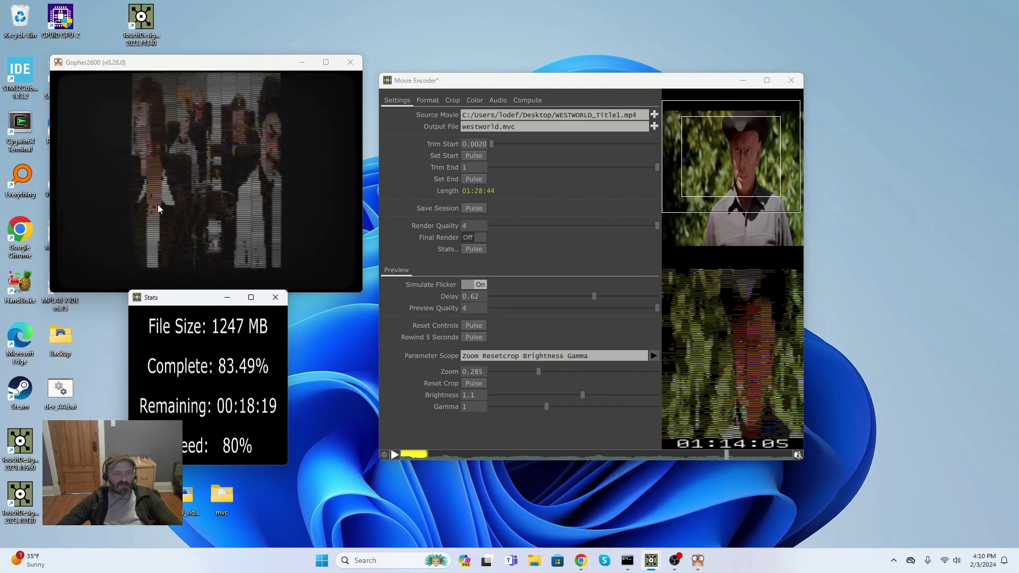
mouse_move(191, 68)
left_mouse_down()
mouse_move(196, 47)
mouse_move(195, 61)
left_mouse_up()
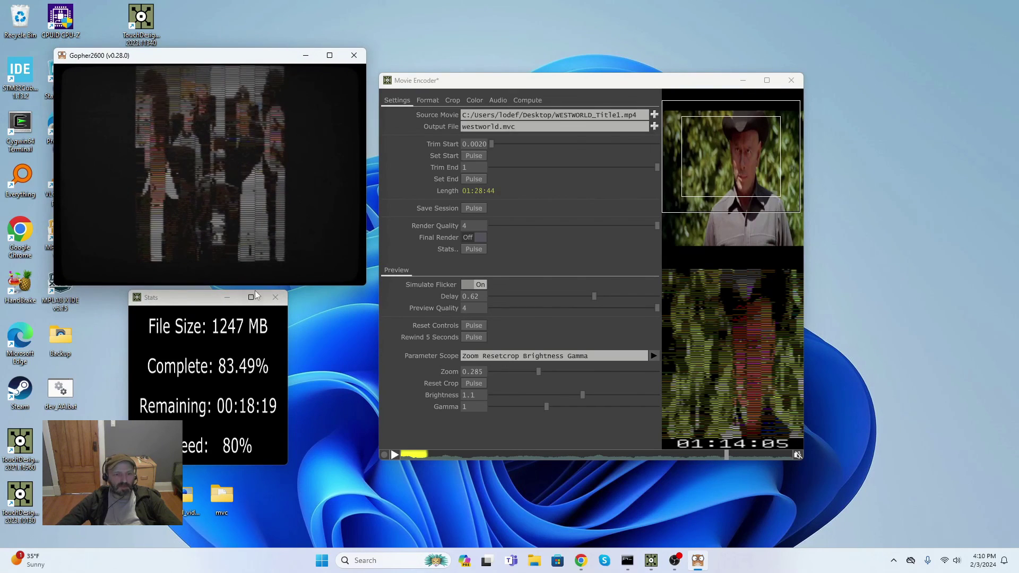